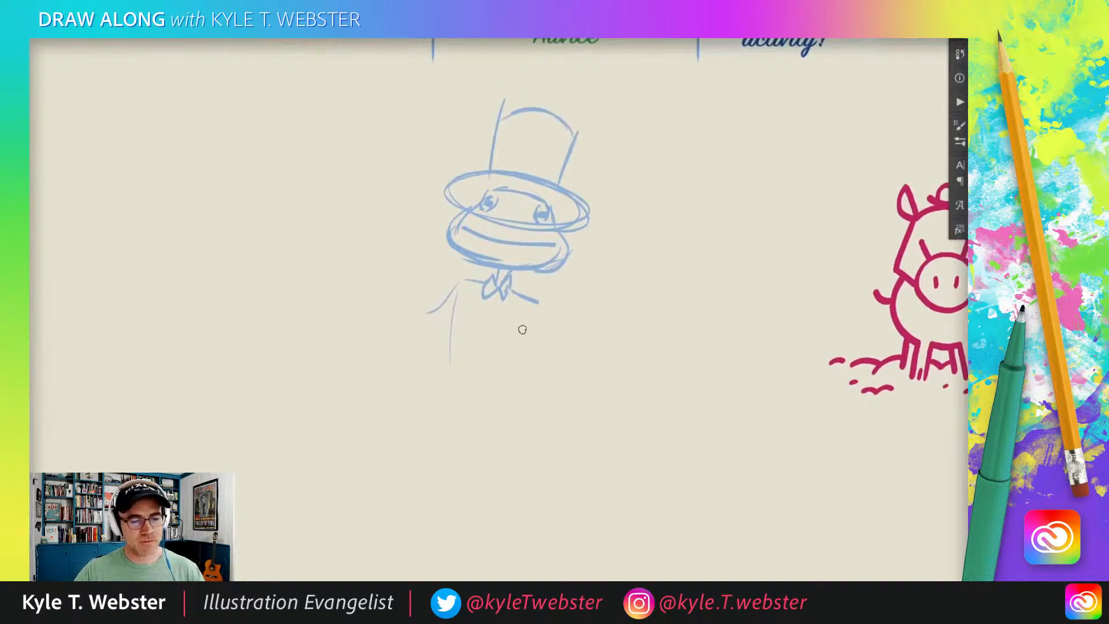
# Sketch the top-hatted character's narrow torso and the straight arm reaching down to a cuffed hand.
pyautogui.moveTo(532, 315)
pyautogui.mouseDown()
pyautogui.moveTo(504, 357)
pyautogui.moveTo(510, 344)
pyautogui.moveTo(512, 392)
pyautogui.mouseUp()
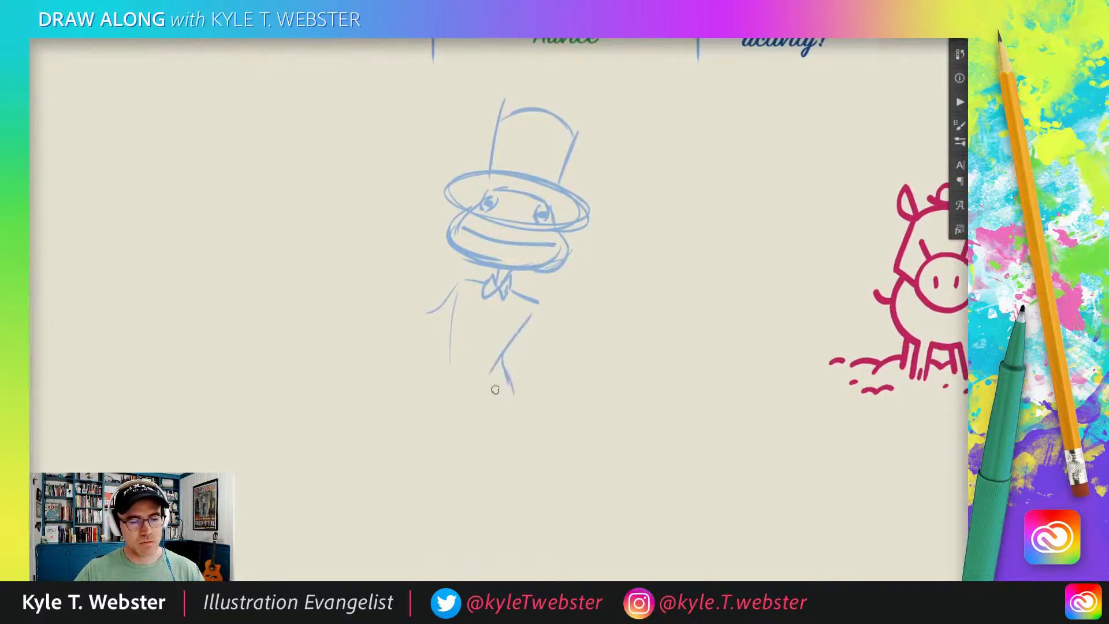
pyautogui.moveTo(460, 292); pyautogui.dragTo(453, 349)
pyautogui.moveTo(530, 314); pyautogui.dragTo(494, 368)
pyautogui.moveTo(460, 294); pyautogui.dragTo(447, 362)
pyautogui.moveTo(546, 308); pyautogui.dragTo(542, 349)
pyautogui.moveTo(544, 301)
pyautogui.mouseDown()
pyautogui.moveTo(537, 426)
pyautogui.moveTo(520, 417)
pyautogui.moveTo(525, 345)
pyautogui.moveTo(520, 357)
pyautogui.moveTo(532, 425)
pyautogui.moveTo(521, 431)
pyautogui.moveTo(549, 438)
pyautogui.mouseUp()
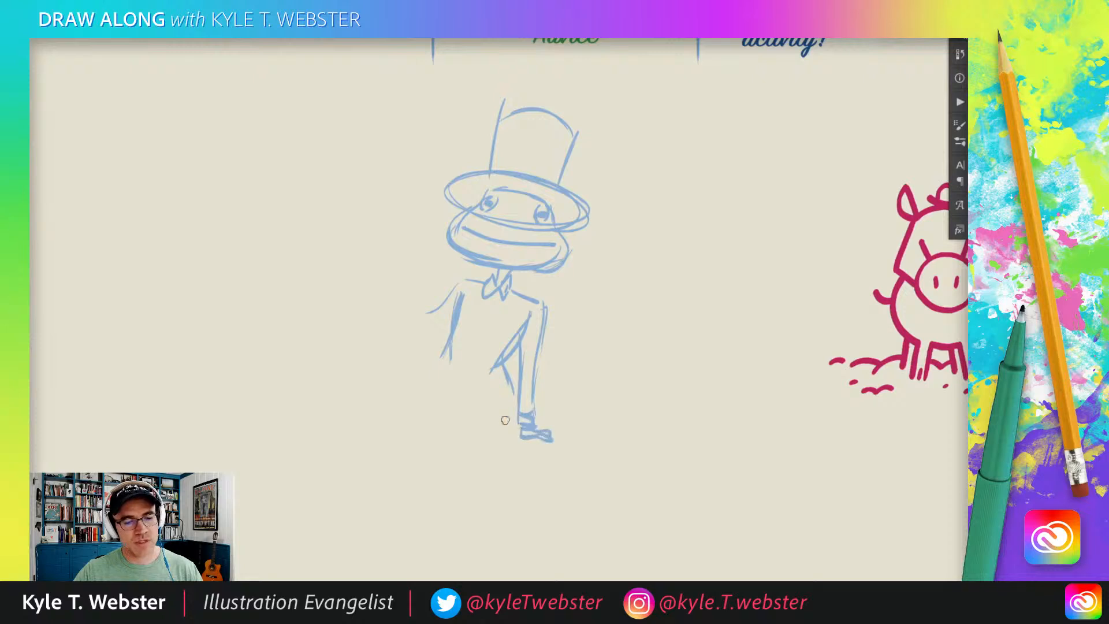
# Sketch a long, slightly slanted cane running from the lowered hand down to the ground.
pyautogui.moveTo(462, 396); pyautogui.dragTo(485, 355)
pyautogui.moveTo(553, 402); pyautogui.dragTo(579, 530)
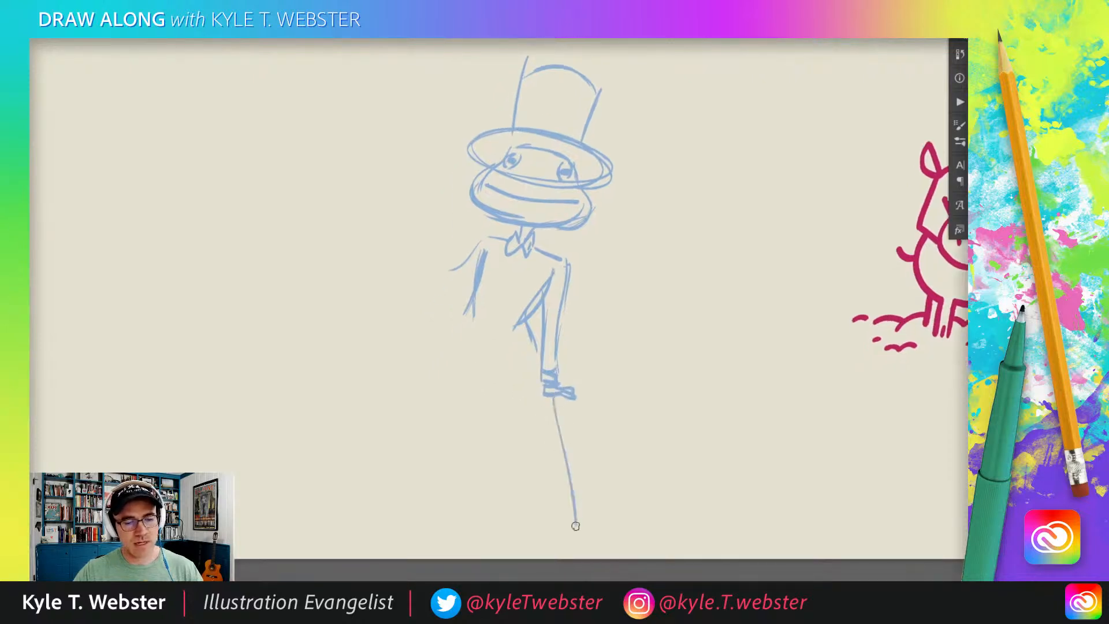
pyautogui.moveTo(555, 397); pyautogui.dragTo(581, 534)
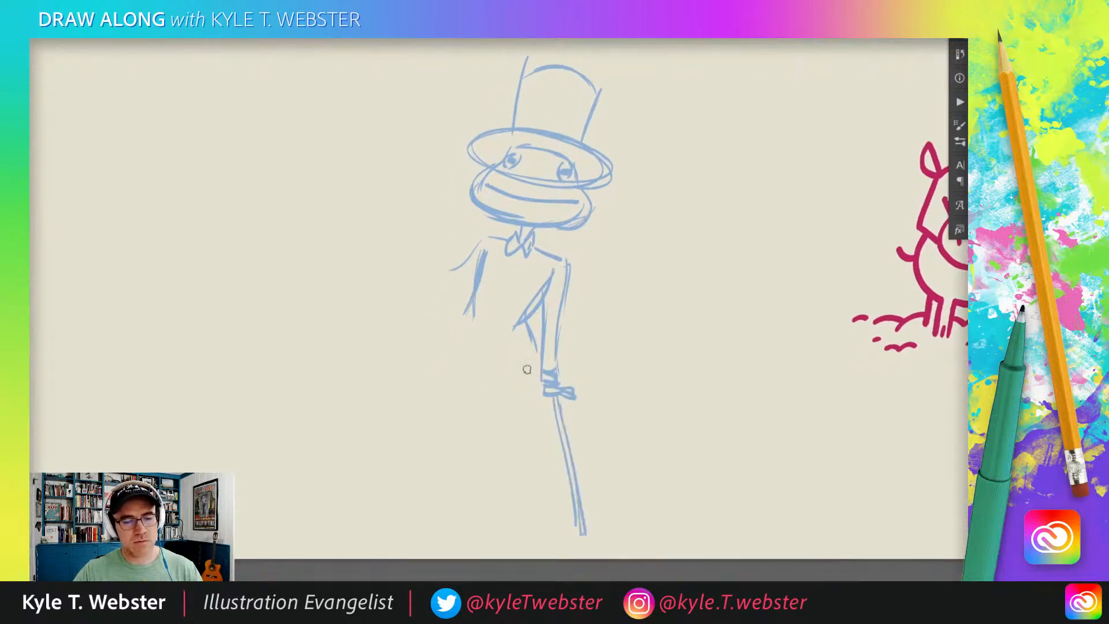
pyautogui.moveTo(446, 361); pyautogui.dragTo(451, 401)
# Sketch the waistline and two long legs, with one lower leg crossed in front of the other.
pyautogui.moveTo(504, 252); pyautogui.dragTo(498, 228)
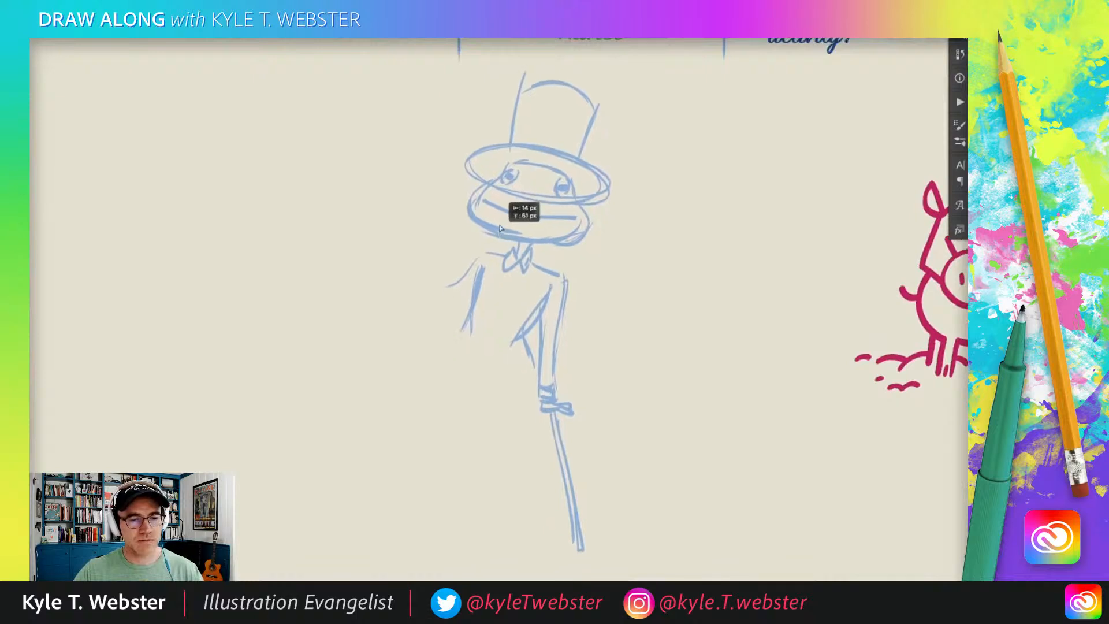
pyautogui.moveTo(520, 371)
pyautogui.mouseDown()
pyautogui.moveTo(521, 462)
pyautogui.moveTo(449, 524)
pyautogui.moveTo(447, 507)
pyautogui.mouseUp()
pyautogui.moveTo(444, 508)
pyautogui.mouseDown()
pyautogui.moveTo(497, 456)
pyautogui.moveTo(470, 479)
pyautogui.moveTo(485, 405)
pyautogui.mouseUp()
pyautogui.moveTo(516, 365); pyautogui.dragTo(470, 348)
pyautogui.moveTo(503, 367)
pyautogui.mouseDown()
pyautogui.moveTo(454, 352)
pyautogui.moveTo(454, 340)
pyautogui.moveTo(455, 483)
pyautogui.mouseUp()
pyautogui.moveTo(449, 381); pyautogui.dragTo(474, 546)
pyautogui.moveTo(525, 477)
pyautogui.mouseDown()
pyautogui.moveTo(454, 525)
pyautogui.moveTo(484, 546)
pyautogui.mouseUp()
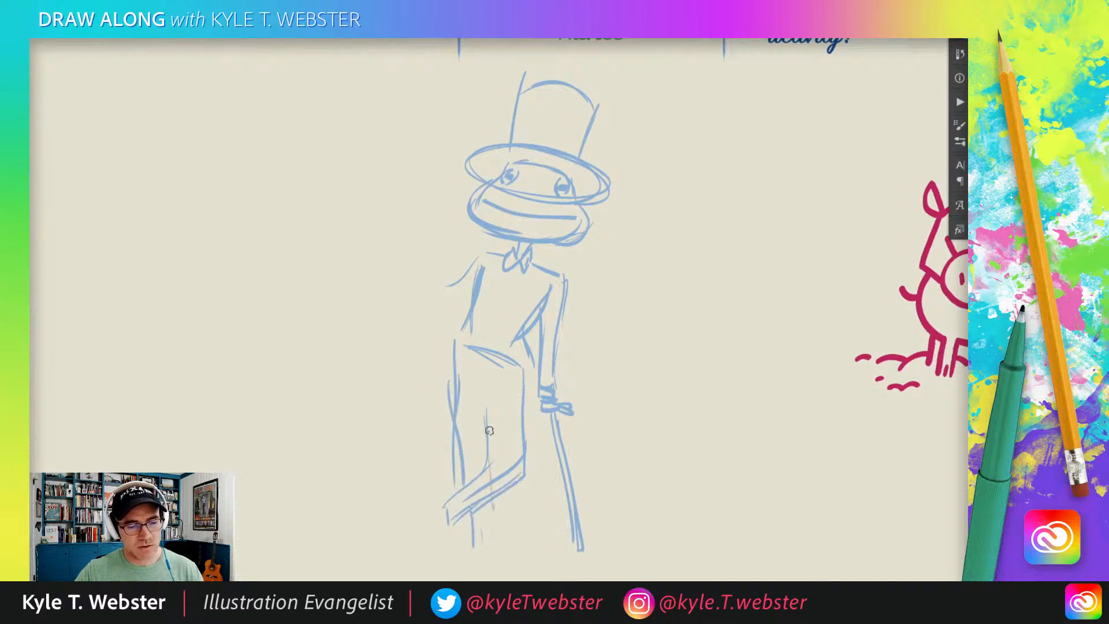
pyautogui.moveTo(488, 413)
pyautogui.mouseDown()
pyautogui.moveTo(459, 391)
pyautogui.moveTo(480, 356)
pyautogui.mouseUp()
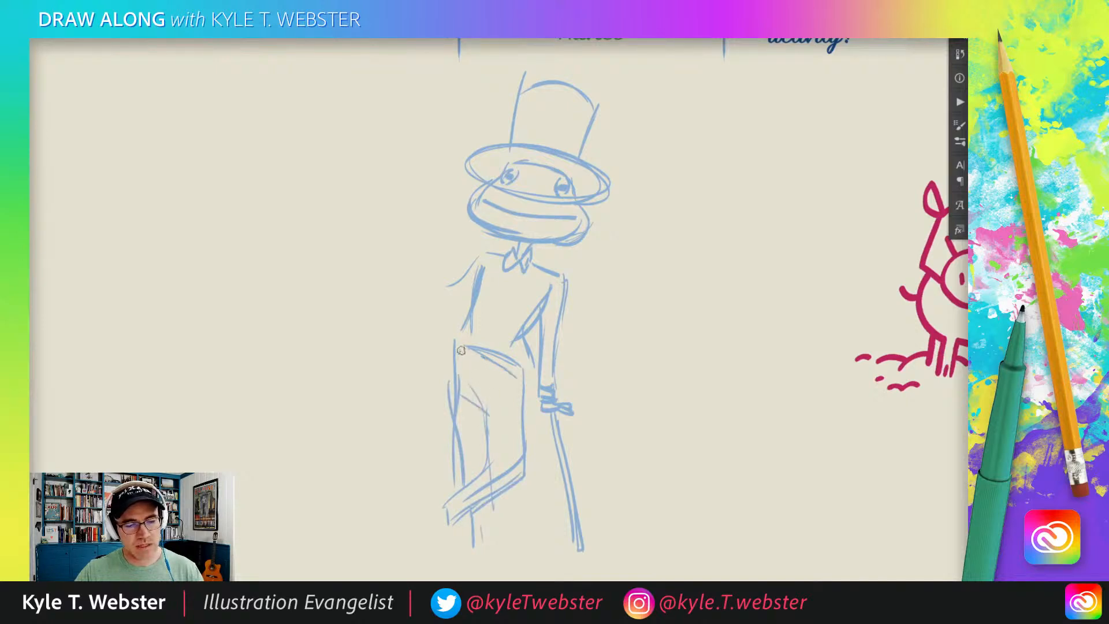
# Sketch the coat tail on the cane side, the buttoned coat front and the lapels around the bow tie.
pyautogui.moveTo(540, 316)
pyautogui.mouseDown()
pyautogui.moveTo(532, 459)
pyautogui.moveTo(522, 418)
pyautogui.moveTo(535, 415)
pyautogui.moveTo(533, 390)
pyautogui.moveTo(536, 433)
pyautogui.moveTo(510, 345)
pyautogui.mouseUp()
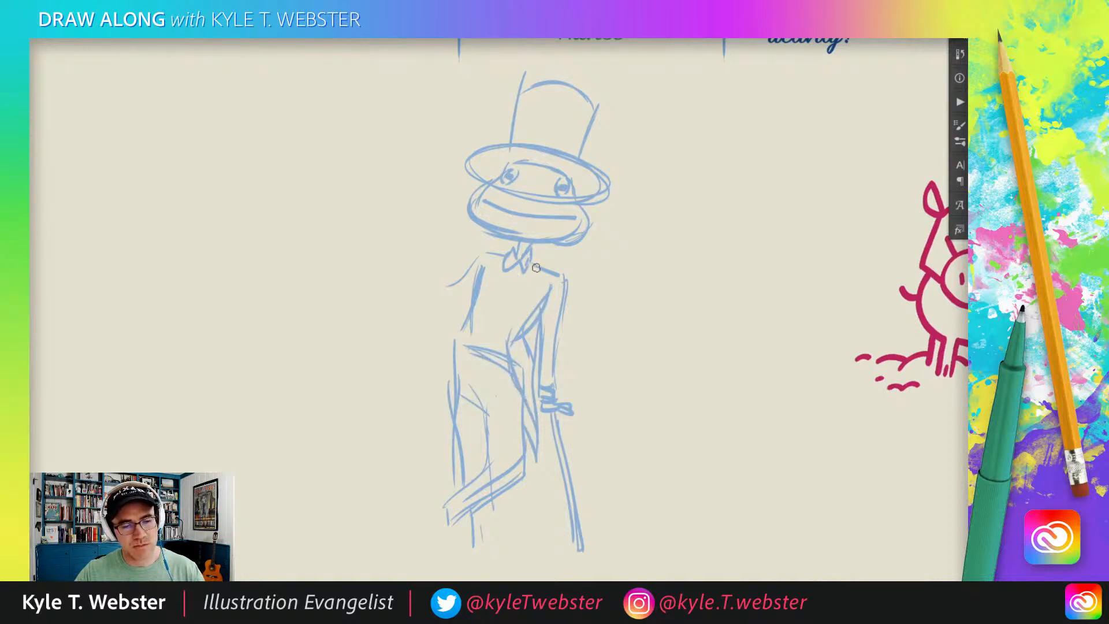
pyautogui.moveTo(538, 266)
pyautogui.mouseDown()
pyautogui.moveTo(501, 328)
pyautogui.moveTo(529, 436)
pyautogui.mouseUp()
pyautogui.moveTo(509, 373); pyautogui.dragTo(534, 443)
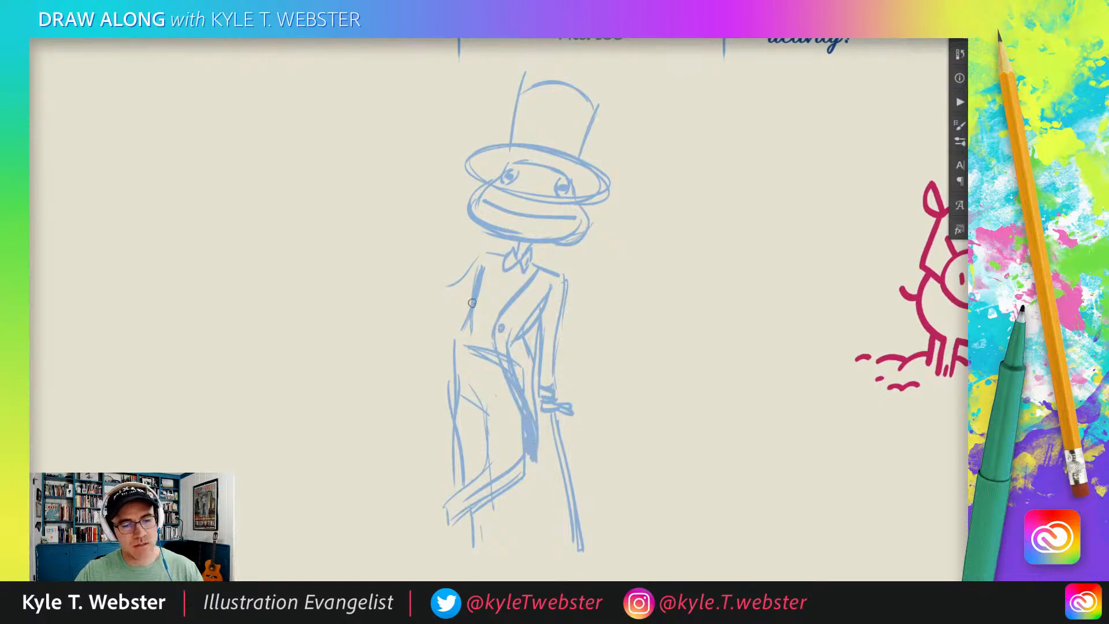
pyautogui.moveTo(509, 254); pyautogui.dragTo(504, 303)
pyautogui.moveTo(531, 255)
pyautogui.mouseDown()
pyautogui.moveTo(511, 269)
pyautogui.moveTo(505, 259)
pyautogui.moveTo(516, 269)
pyautogui.moveTo(534, 259)
pyautogui.moveTo(530, 288)
pyautogui.moveTo(528, 275)
pyautogui.moveTo(508, 280)
pyautogui.moveTo(503, 257)
pyautogui.moveTo(492, 298)
pyautogui.mouseUp()
# Sketch the coat's other side with a dark pointed tail and a front edge curving away from the button.
pyautogui.moveTo(458, 333); pyautogui.dragTo(449, 382)
pyautogui.moveTo(468, 312); pyautogui.dragTo(449, 381)
pyautogui.moveTo(452, 333); pyautogui.dragTo(446, 411)
pyautogui.moveTo(448, 365); pyautogui.dragTo(440, 462)
pyautogui.moveTo(454, 411); pyautogui.dragTo(441, 447)
pyautogui.moveTo(481, 333); pyautogui.dragTo(453, 389)
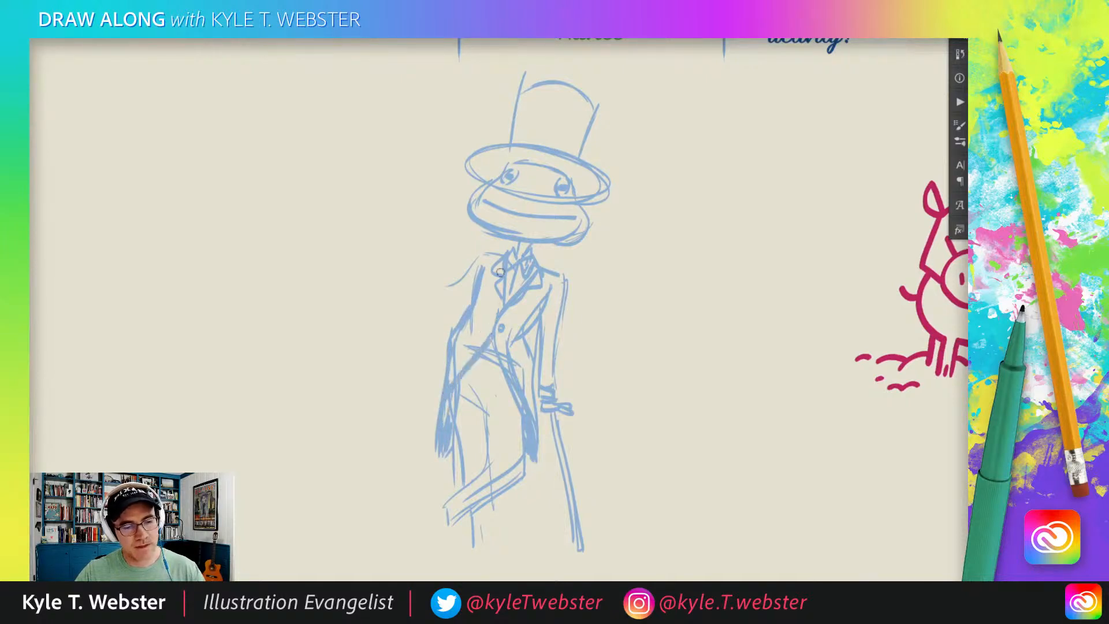
# Sketch the raised forearm and hand holding a fan of playing cards beside the shoulder.
pyautogui.moveTo(452, 290)
pyautogui.mouseDown()
pyautogui.moveTo(414, 313)
pyautogui.moveTo(440, 301)
pyautogui.moveTo(444, 311)
pyautogui.moveTo(419, 284)
pyautogui.moveTo(449, 326)
pyautogui.mouseUp()
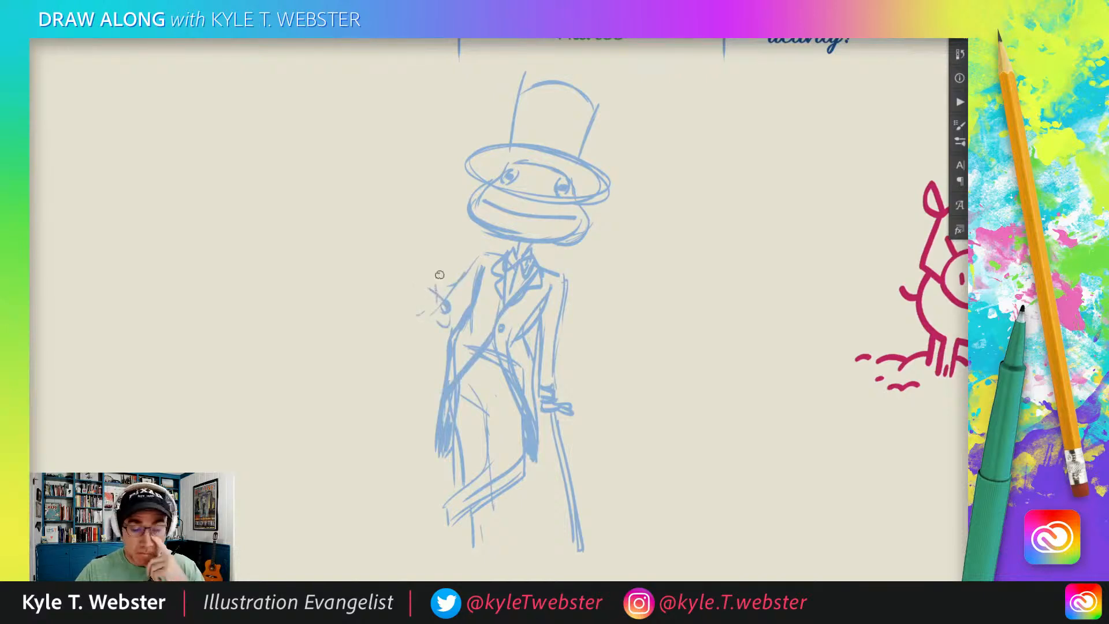
pyautogui.moveTo(434, 275); pyautogui.dragTo(432, 248)
pyautogui.moveTo(434, 224); pyautogui.dragTo(424, 247)
pyautogui.moveTo(409, 227); pyautogui.dragTo(419, 255)
pyautogui.moveTo(393, 243)
pyautogui.mouseDown()
pyautogui.moveTo(392, 276)
pyautogui.moveTo(420, 267)
pyautogui.mouseUp()
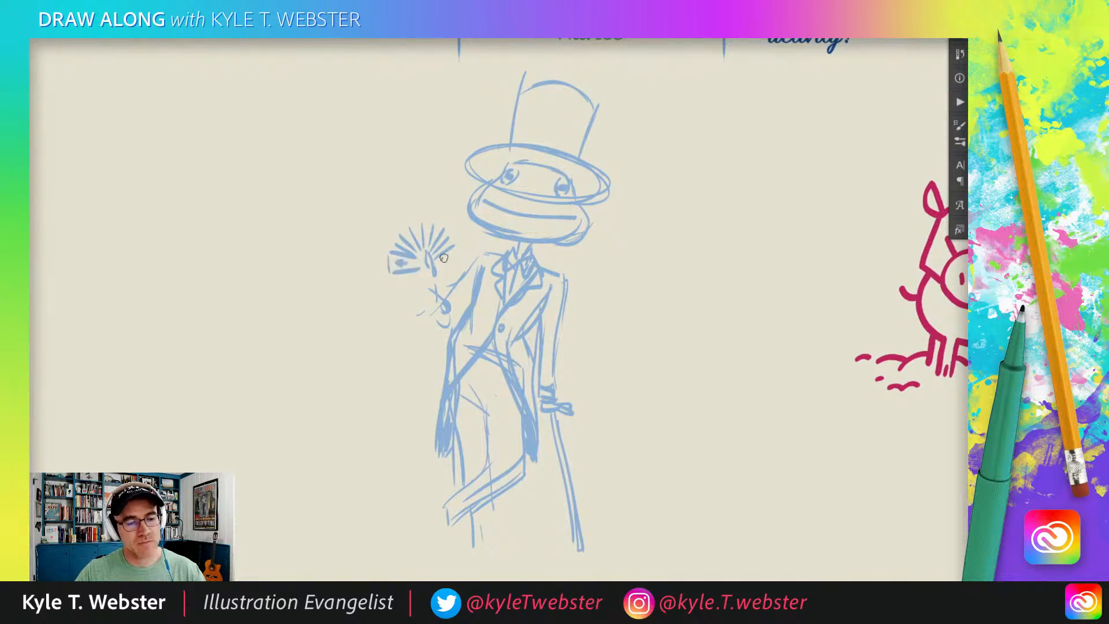
pyautogui.moveTo(453, 246)
pyautogui.mouseDown()
pyautogui.moveTo(424, 223)
pyautogui.moveTo(390, 250)
pyautogui.moveTo(449, 218)
pyautogui.moveTo(436, 222)
pyautogui.moveTo(414, 273)
pyautogui.moveTo(440, 293)
pyautogui.moveTo(434, 276)
pyautogui.moveTo(447, 308)
pyautogui.moveTo(424, 303)
pyautogui.mouseUp()
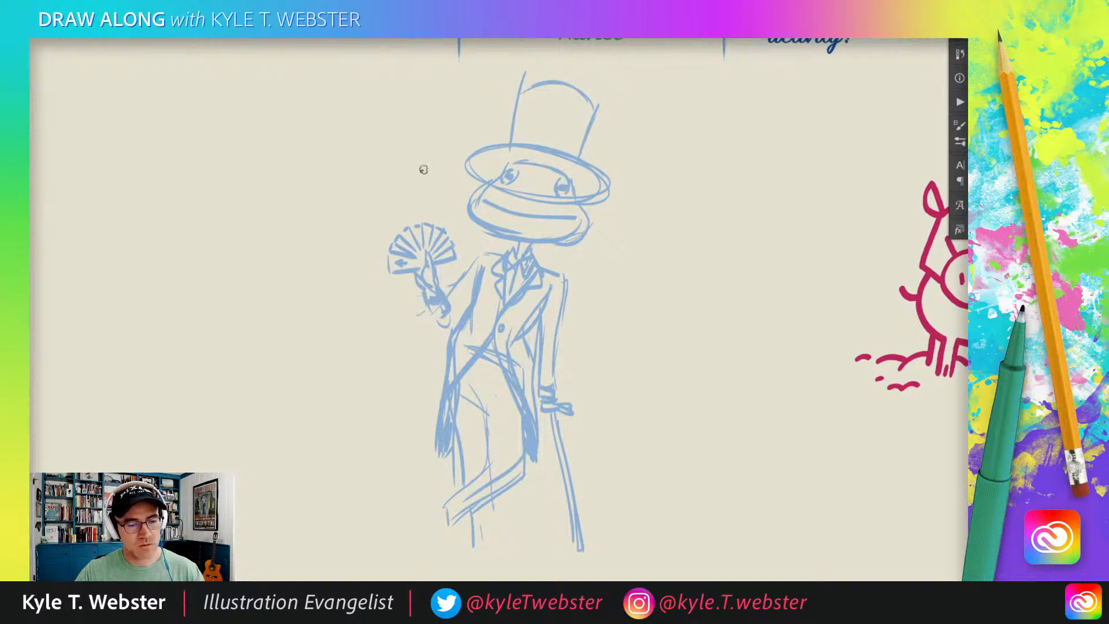
# Strengthen the outlines of both sleeves, darkening the bent elbow, the shoulders and the straight arm.
pyautogui.moveTo(424, 301)
pyautogui.mouseDown()
pyautogui.moveTo(434, 325)
pyautogui.moveTo(462, 315)
pyautogui.moveTo(471, 289)
pyautogui.mouseUp()
pyautogui.moveTo(443, 325); pyautogui.dragTo(456, 307)
pyautogui.moveTo(500, 255)
pyautogui.mouseDown()
pyautogui.moveTo(476, 255)
pyautogui.moveTo(456, 287)
pyautogui.mouseUp()
pyautogui.moveTo(541, 270)
pyautogui.mouseDown()
pyautogui.moveTo(562, 294)
pyautogui.moveTo(556, 394)
pyautogui.mouseUp()
pyautogui.moveTo(543, 307); pyautogui.dragTo(539, 361)
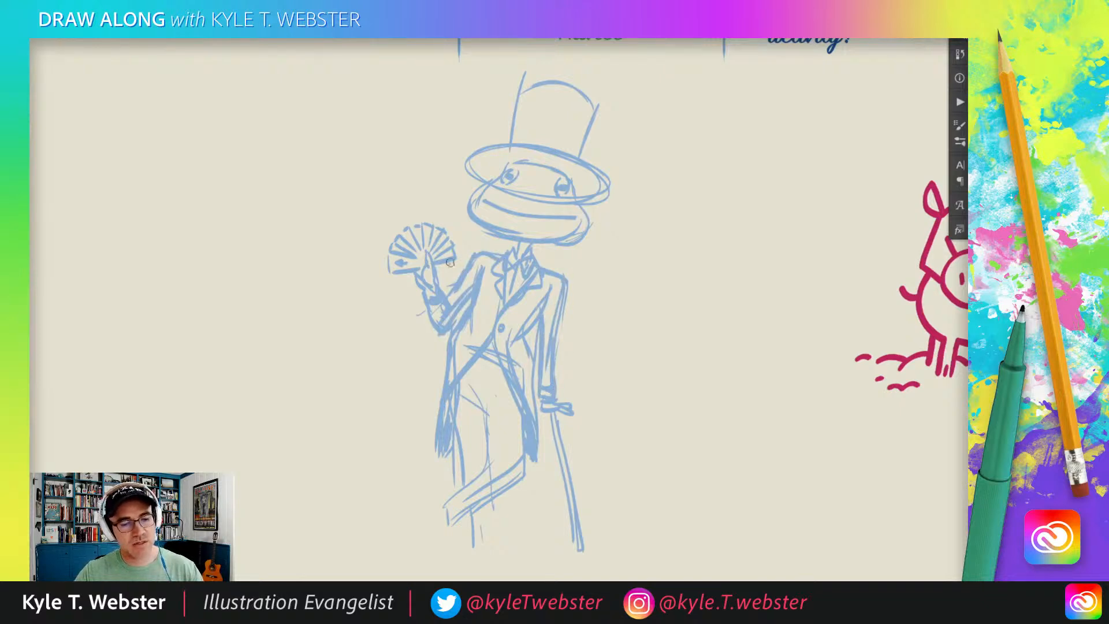
pyautogui.moveTo(470, 287); pyautogui.dragTo(444, 324)
pyautogui.moveTo(422, 408); pyautogui.dragTo(424, 379)
pyautogui.moveTo(467, 265)
pyautogui.mouseDown()
pyautogui.moveTo(451, 288)
pyautogui.moveTo(436, 291)
pyautogui.moveTo(441, 282)
pyautogui.mouseUp()
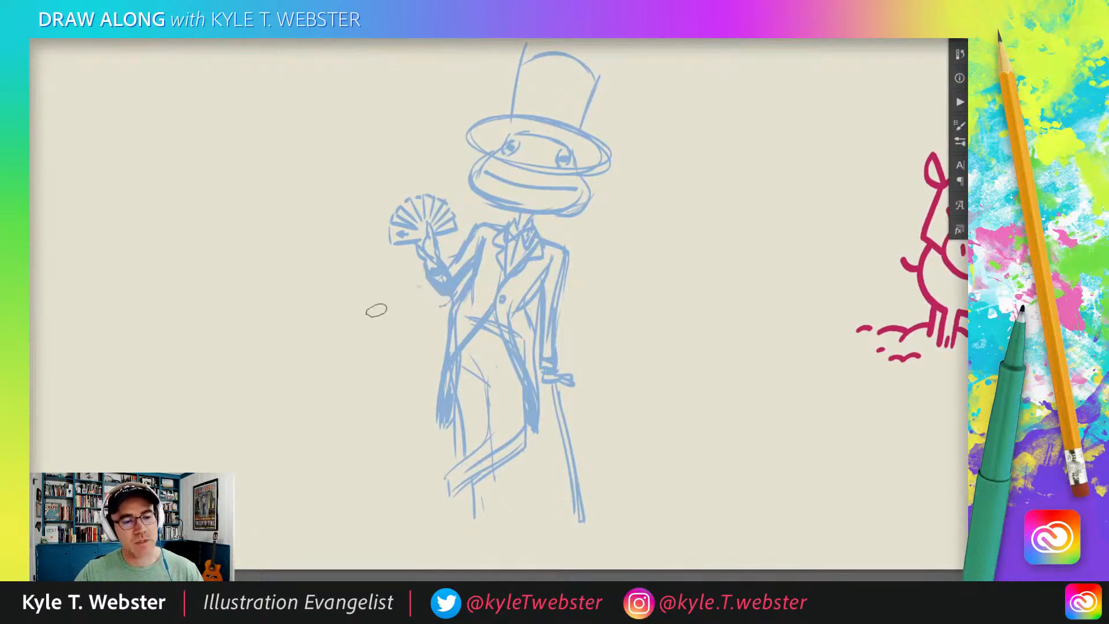
# Redefine the trouser legs with heavier lines, rounding the crossed leg and adding the standing leg's cuff.
pyautogui.moveTo(386, 339); pyautogui.dragTo(378, 250)
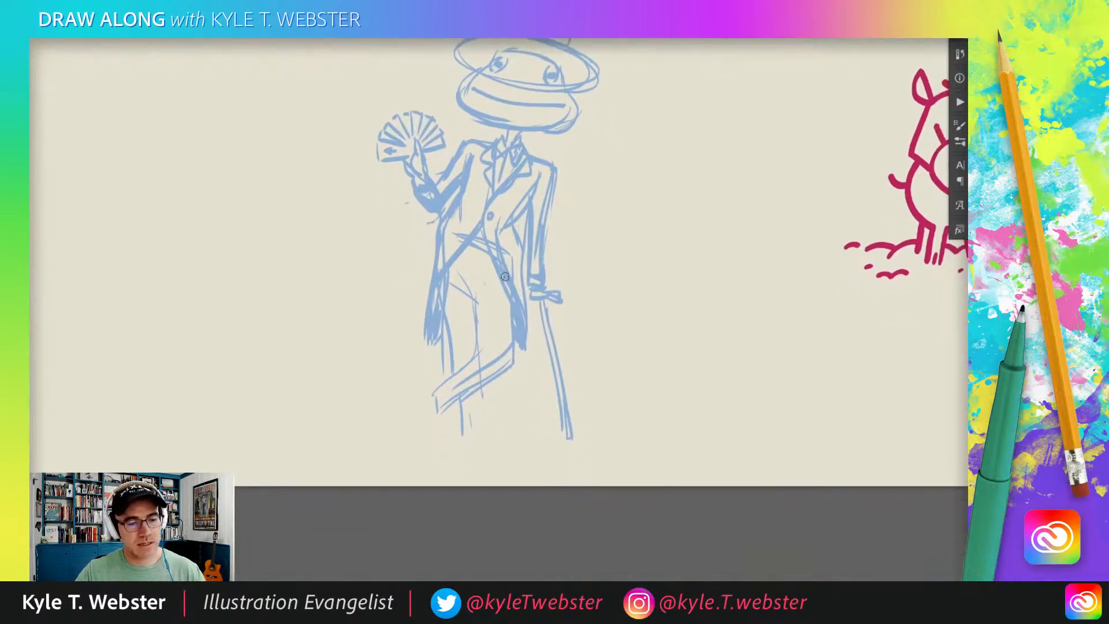
pyautogui.moveTo(508, 287)
pyautogui.mouseDown()
pyautogui.moveTo(511, 366)
pyautogui.moveTo(447, 406)
pyautogui.mouseUp()
pyautogui.moveTo(495, 376)
pyautogui.mouseDown()
pyautogui.moveTo(429, 418)
pyautogui.moveTo(439, 412)
pyautogui.mouseUp()
pyautogui.moveTo(434, 393); pyautogui.dragTo(497, 358)
pyautogui.moveTo(492, 297); pyautogui.dragTo(498, 351)
pyautogui.moveTo(459, 283)
pyautogui.mouseDown()
pyautogui.moveTo(478, 356)
pyautogui.moveTo(461, 365)
pyautogui.mouseUp()
pyautogui.moveTo(454, 318); pyautogui.dragTo(483, 443)
pyautogui.moveTo(463, 387); pyautogui.dragTo(469, 434)
pyautogui.moveTo(471, 428); pyautogui.dragTo(484, 428)
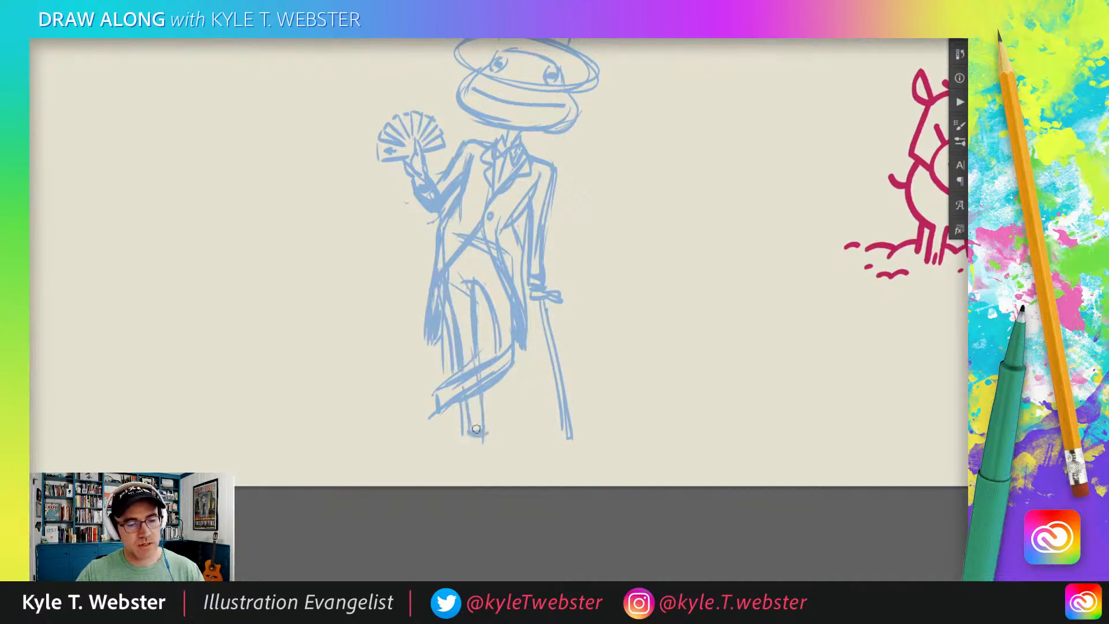
# Draw a pointed shoe on the crossed foot and a flat dark shoe on the standing foot.
pyautogui.keyDown('alt'); pyautogui.click(401, 375); pyautogui.keyUp('alt')
pyautogui.moveTo(410, 373)
pyautogui.mouseDown()
pyautogui.moveTo(422, 361)
pyautogui.moveTo(435, 387)
pyautogui.mouseUp()
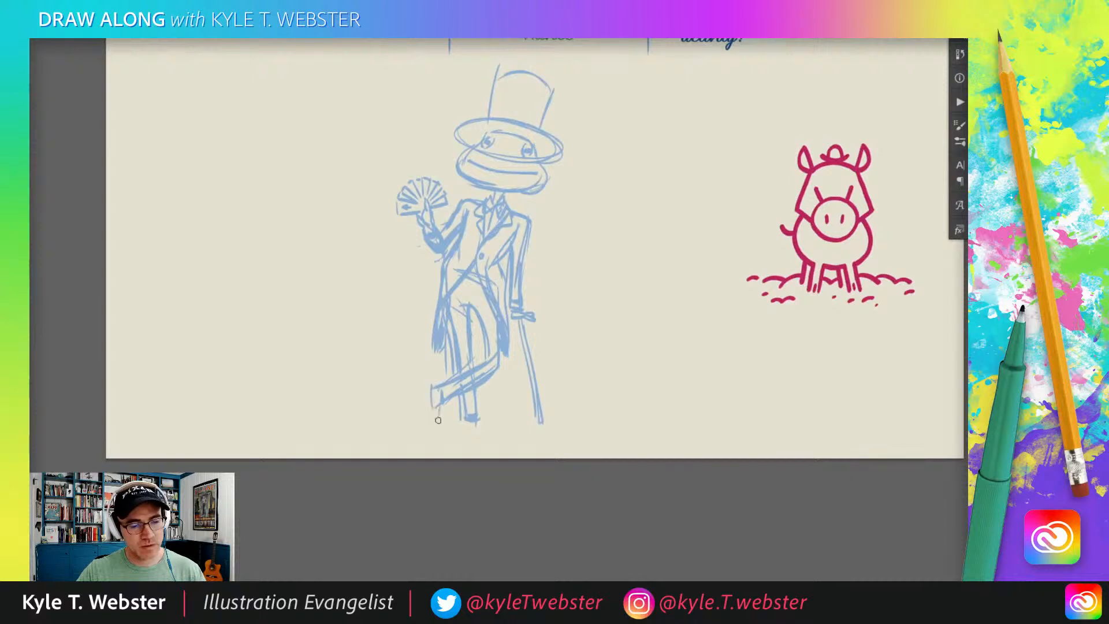
pyautogui.moveTo(431, 421)
pyautogui.mouseDown()
pyautogui.moveTo(432, 388)
pyautogui.moveTo(444, 433)
pyautogui.mouseUp()
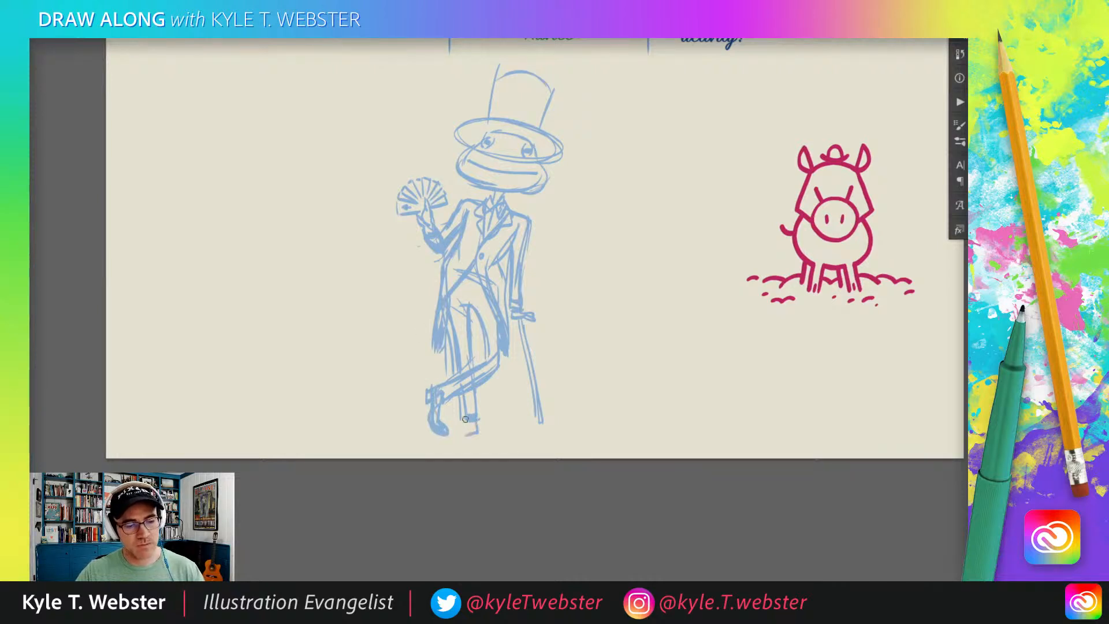
pyautogui.moveTo(461, 430); pyautogui.dragTo(466, 442)
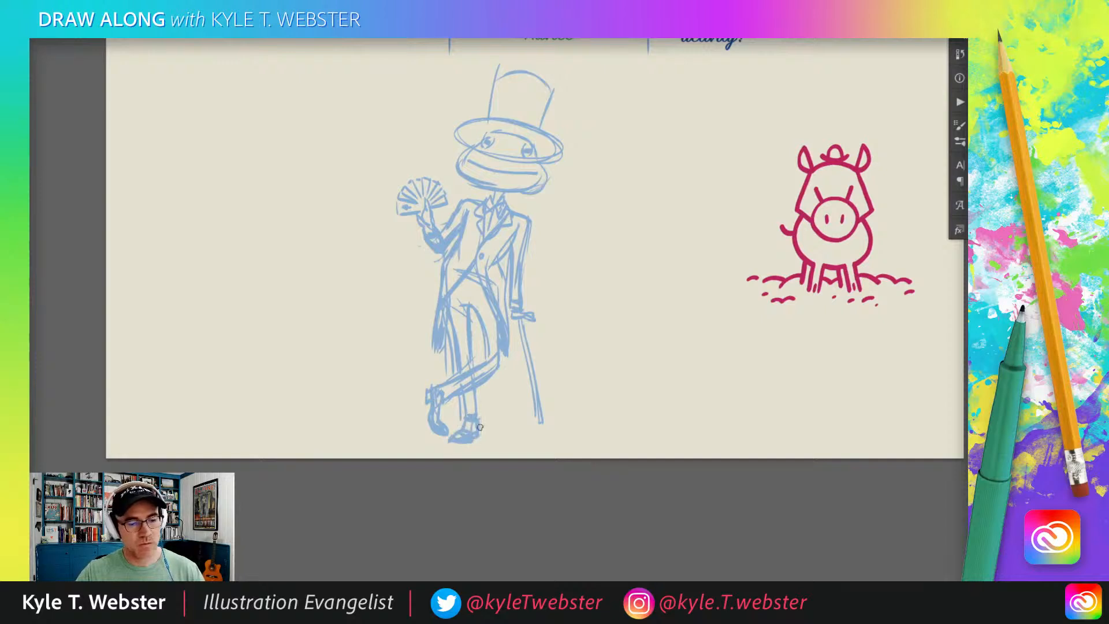
# Reinforce the crossed leg's knee and shin contours and darken the trouser folds and waist.
pyautogui.moveTo(496, 316); pyautogui.dragTo(493, 379)
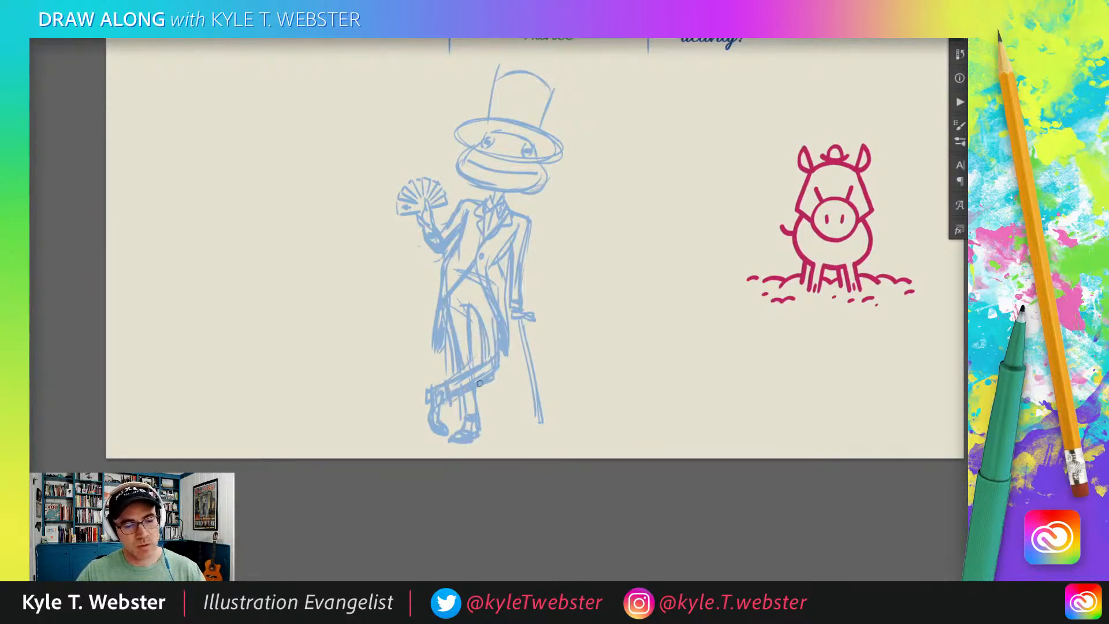
pyautogui.moveTo(466, 377); pyautogui.dragTo(489, 365)
pyautogui.moveTo(482, 344)
pyautogui.mouseDown()
pyautogui.moveTo(475, 305)
pyautogui.moveTo(493, 362)
pyautogui.mouseUp()
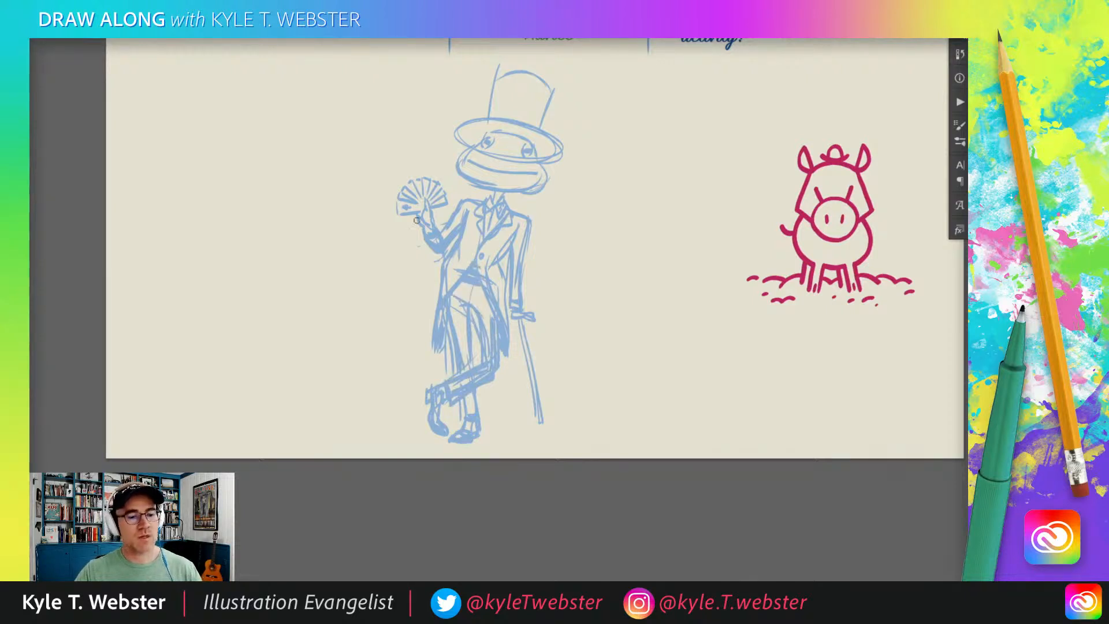
# Free-transform the whole character sketch, scaling it down slightly and shifting it away from the pig drawing.
pyautogui.moveTo(390, 309); pyautogui.dragTo(391, 354)
pyautogui.click(418, 186)
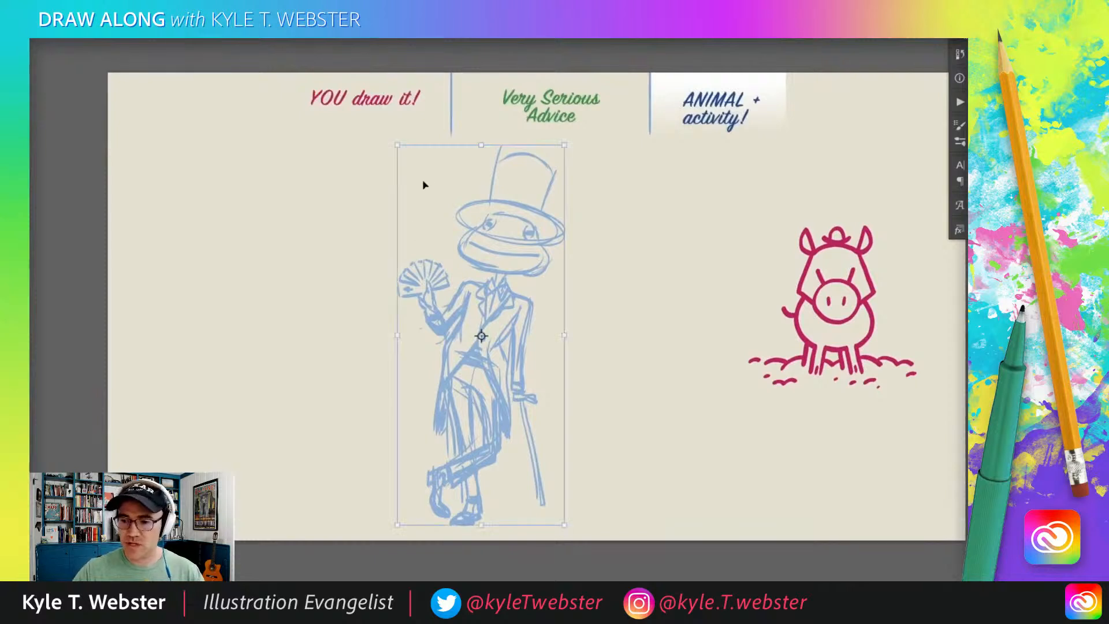
pyautogui.rightClick(398, 148)
pyautogui.click(383, 130)
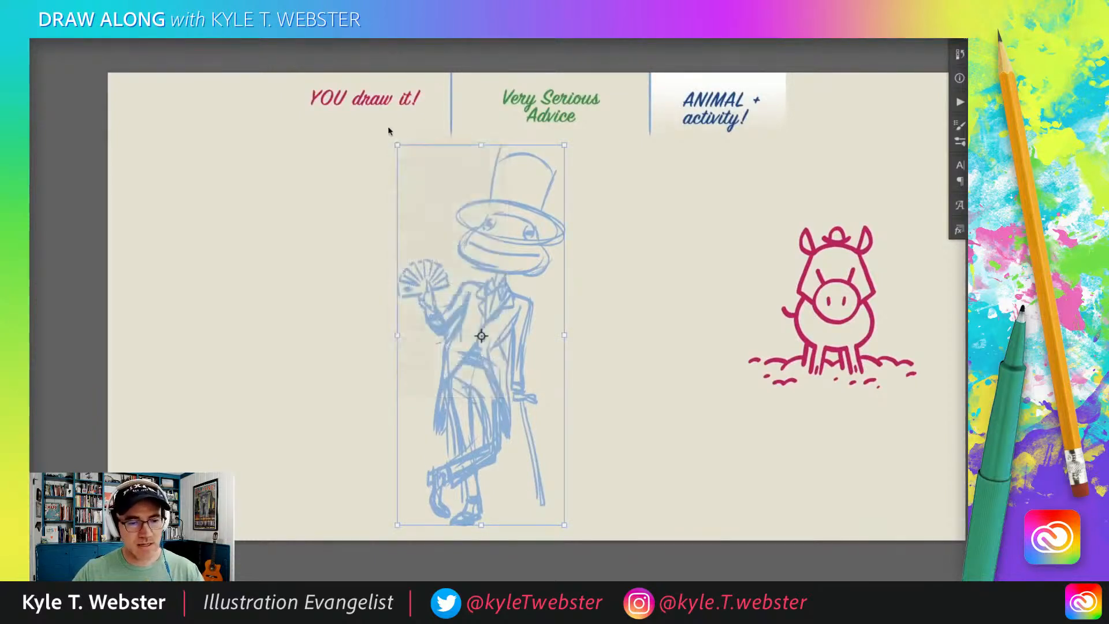
pyautogui.moveTo(397, 145); pyautogui.dragTo(413, 186)
pyautogui.moveTo(463, 336); pyautogui.dragTo(403, 294)
pyautogui.press('Return')
# Reinforce the cane's lower end and sketch a straight ground line from its tip to the feet.
pyautogui.keyDown('super'); pyautogui.click(387, 419); pyautogui.keyUp('super')
pyautogui.moveTo(512, 479); pyautogui.dragTo(516, 512)
pyautogui.moveTo(438, 509); pyautogui.dragTo(517, 509)
pyautogui.moveTo(398, 506); pyautogui.dragTo(402, 510)
# Rework the crossed leg with the brush, thickening its thigh, shin and foot outlines.
pyautogui.moveTo(452, 403)
pyautogui.mouseDown()
pyautogui.moveTo(454, 382)
pyautogui.moveTo(450, 428)
pyautogui.mouseUp()
pyautogui.press('b')
pyautogui.moveTo(409, 461)
pyautogui.mouseDown()
pyautogui.moveTo(455, 438)
pyautogui.moveTo(411, 437)
pyautogui.moveTo(457, 429)
pyautogui.moveTo(465, 354)
pyautogui.mouseUp()
pyautogui.moveTo(447, 396)
pyautogui.mouseDown()
pyautogui.moveTo(439, 406)
pyautogui.moveTo(430, 347)
pyautogui.moveTo(434, 425)
pyautogui.mouseUp()
pyautogui.moveTo(457, 353)
pyautogui.mouseDown()
pyautogui.moveTo(447, 436)
pyautogui.moveTo(390, 456)
pyautogui.mouseUp()
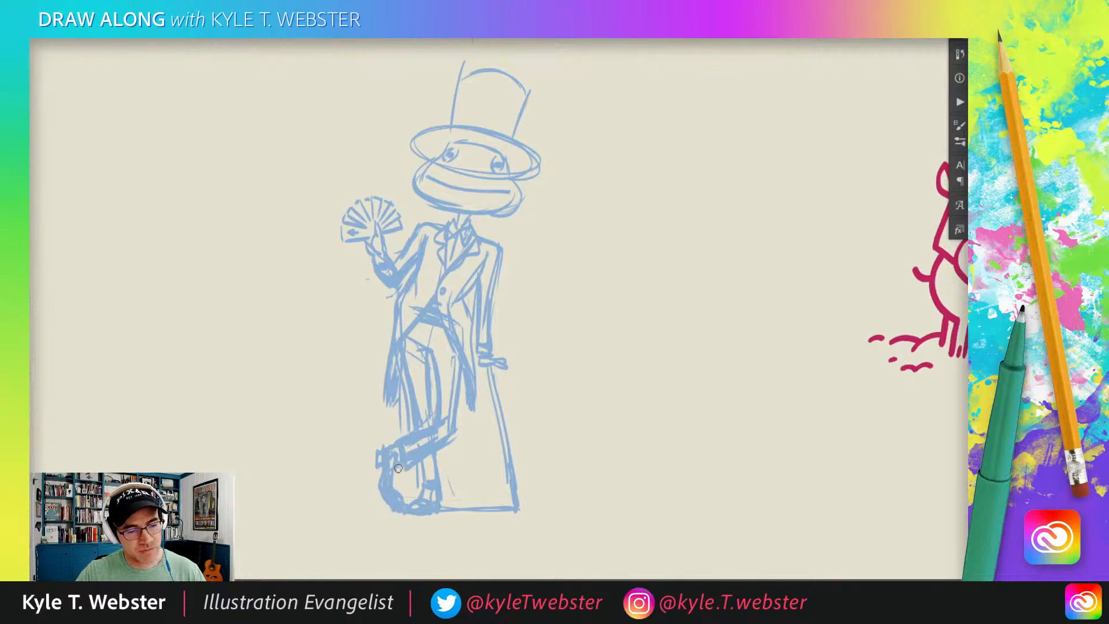
pyautogui.moveTo(398, 458); pyautogui.dragTo(383, 463)
pyautogui.moveTo(439, 422); pyautogui.dragTo(398, 471)
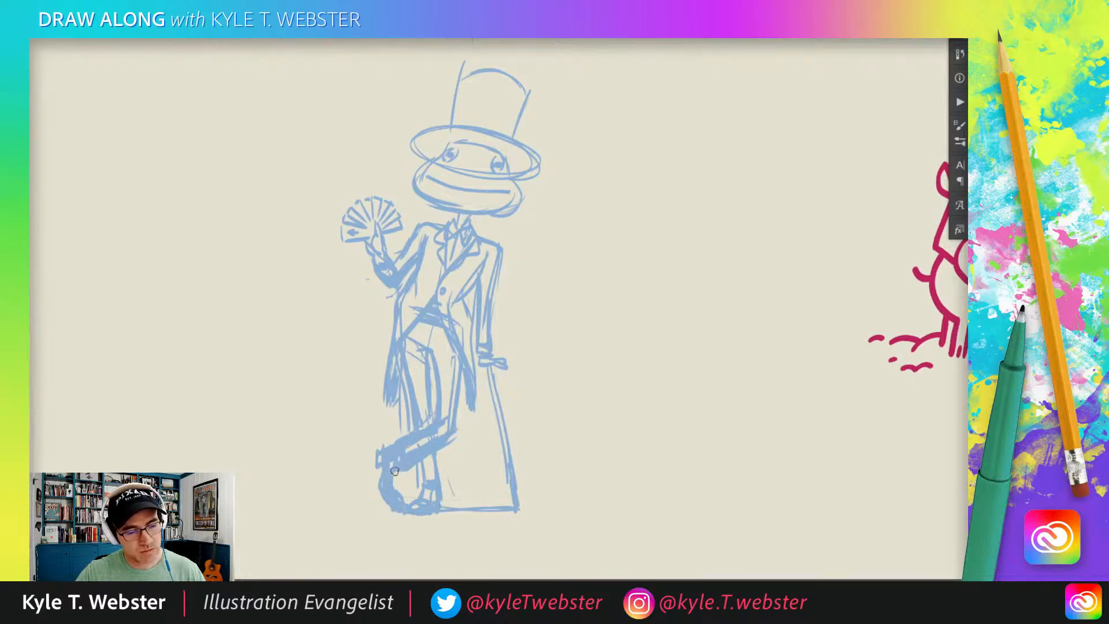
# Erase the heavy strokes on the crossed shin and ankle, and redraw that lower leg and shoe more cleanly.
pyautogui.press('e')
pyautogui.moveTo(446, 423); pyautogui.dragTo(381, 461)
pyautogui.moveTo(381, 458)
pyautogui.mouseDown()
pyautogui.moveTo(395, 507)
pyautogui.moveTo(388, 495)
pyautogui.mouseUp()
pyautogui.press('b')
pyautogui.moveTo(435, 430)
pyautogui.mouseDown()
pyautogui.moveTo(390, 458)
pyautogui.moveTo(400, 477)
pyautogui.moveTo(388, 458)
pyautogui.moveTo(383, 495)
pyautogui.moveTo(398, 505)
pyautogui.mouseUp()
pyautogui.moveTo(431, 464); pyautogui.dragTo(433, 480)
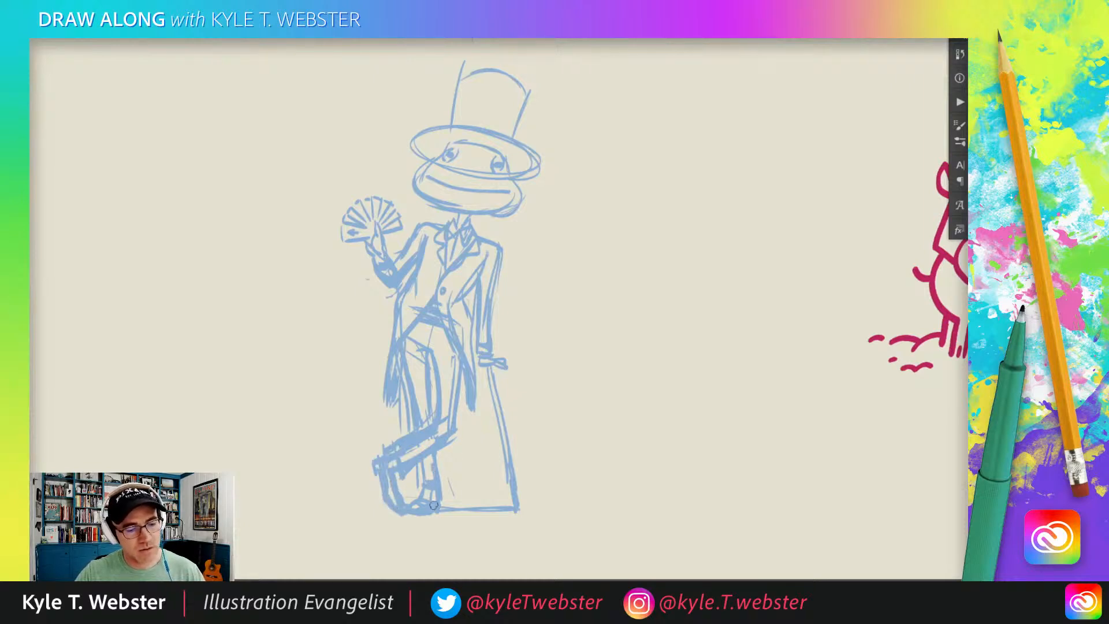
# Add trouser fold lines, darken the waistcoat hem and extend the cane-side coat tail to a sharp point.
pyautogui.moveTo(424, 352); pyautogui.dragTo(426, 390)
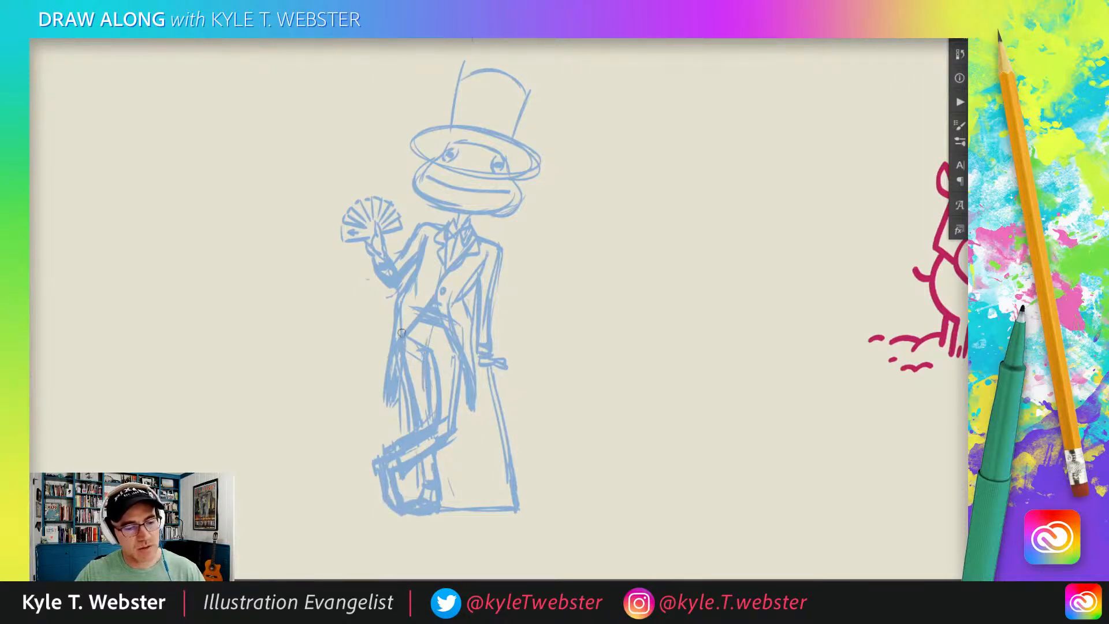
pyautogui.moveTo(459, 350); pyautogui.dragTo(457, 387)
pyautogui.moveTo(426, 328); pyautogui.dragTo(448, 333)
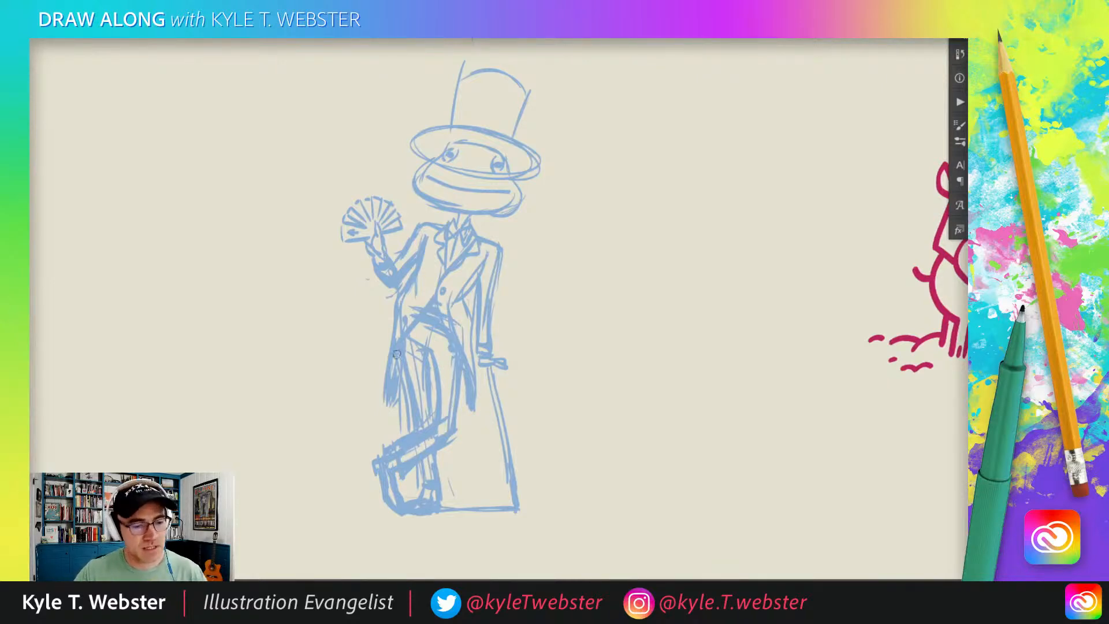
pyautogui.moveTo(478, 417); pyautogui.dragTo(482, 427)
pyautogui.moveTo(481, 427); pyautogui.dragTo(457, 384)
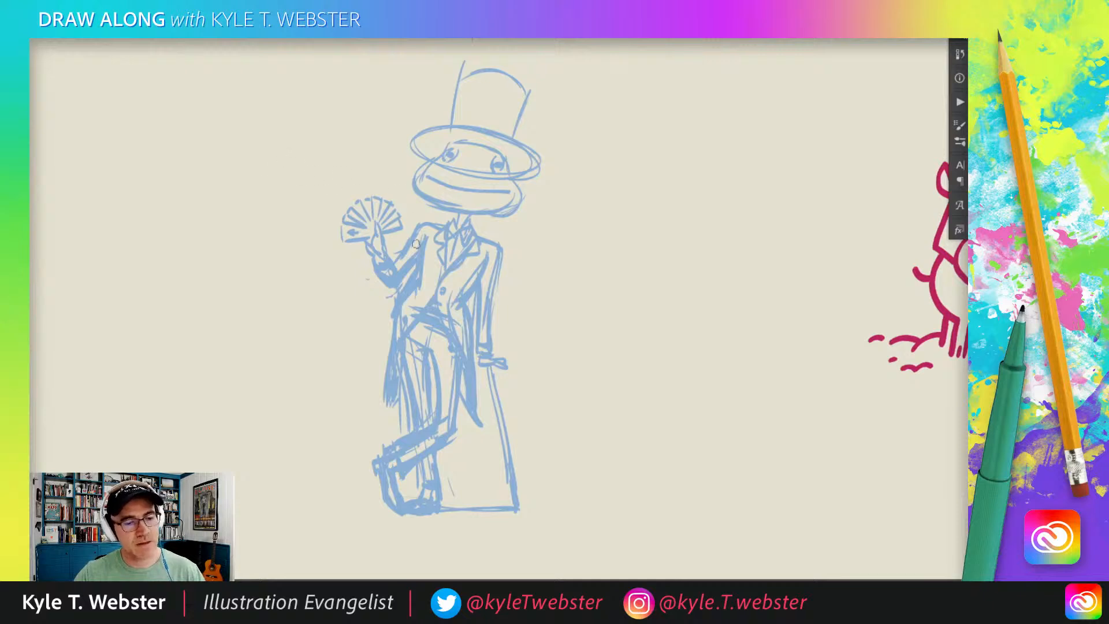
# Thicken the jaw and hat outlines and add a dark band around the top hat's crown.
pyautogui.scroll(2, 439, 208)
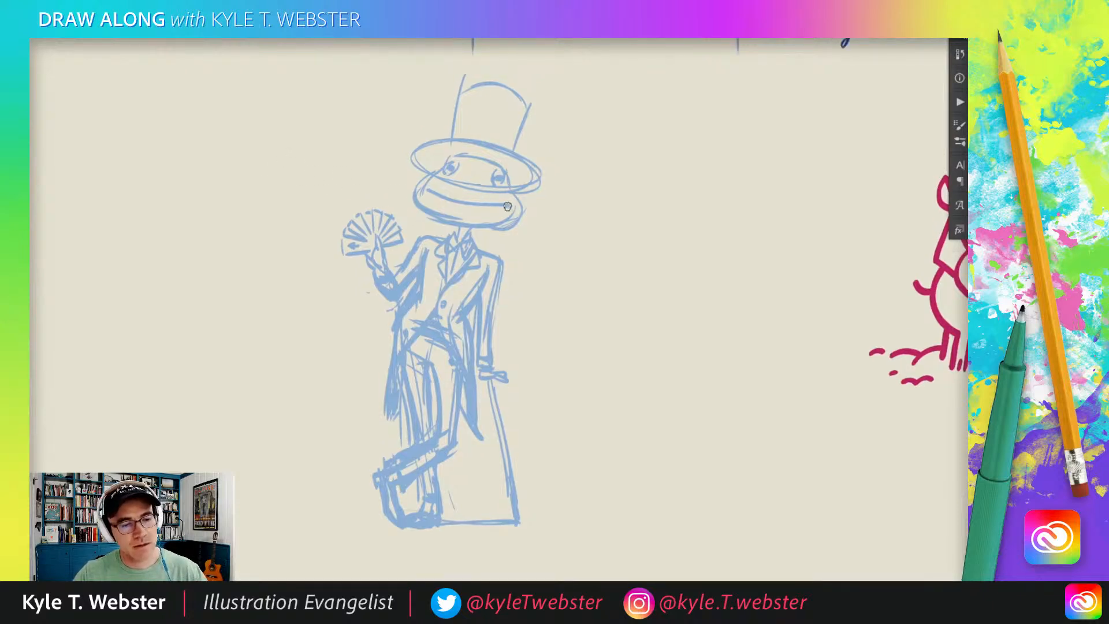
pyautogui.moveTo(522, 207)
pyautogui.mouseDown()
pyautogui.moveTo(498, 227)
pyautogui.moveTo(460, 229)
pyautogui.mouseUp()
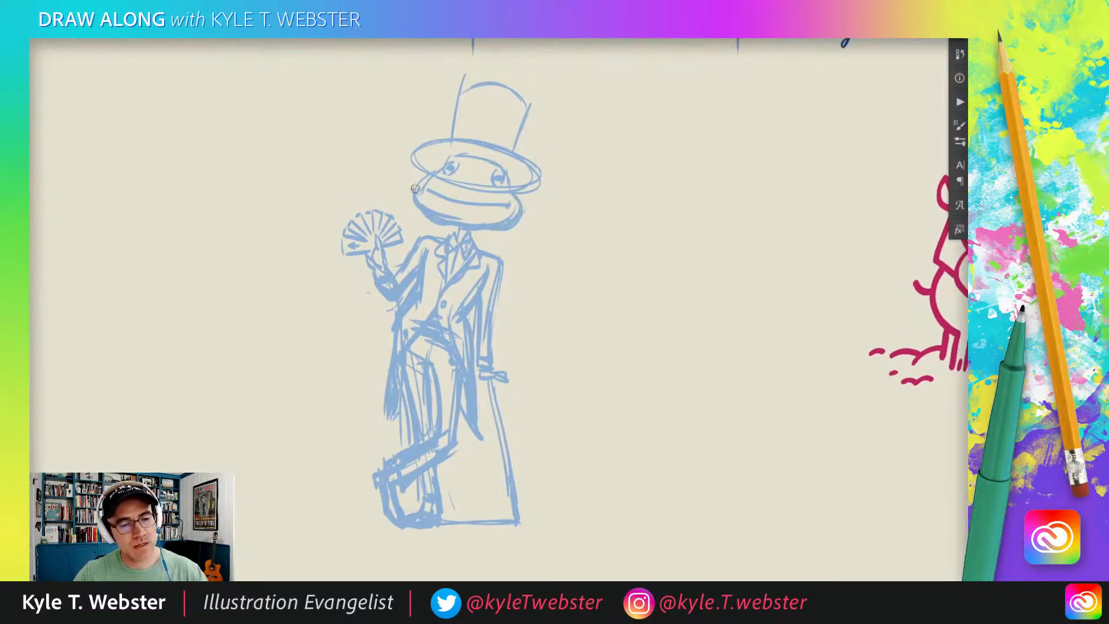
pyautogui.moveTo(536, 181); pyautogui.dragTo(452, 141)
pyautogui.moveTo(351, 324); pyautogui.dragTo(352, 354)
pyautogui.moveTo(510, 181)
pyautogui.mouseDown()
pyautogui.moveTo(523, 137)
pyautogui.moveTo(487, 118)
pyautogui.moveTo(458, 140)
pyautogui.moveTo(454, 163)
pyautogui.moveTo(510, 183)
pyautogui.moveTo(518, 217)
pyautogui.moveTo(509, 171)
pyautogui.moveTo(478, 153)
pyautogui.moveTo(509, 166)
pyautogui.moveTo(459, 154)
pyautogui.moveTo(485, 147)
pyautogui.moveTo(480, 166)
pyautogui.moveTo(505, 158)
pyautogui.mouseUp()
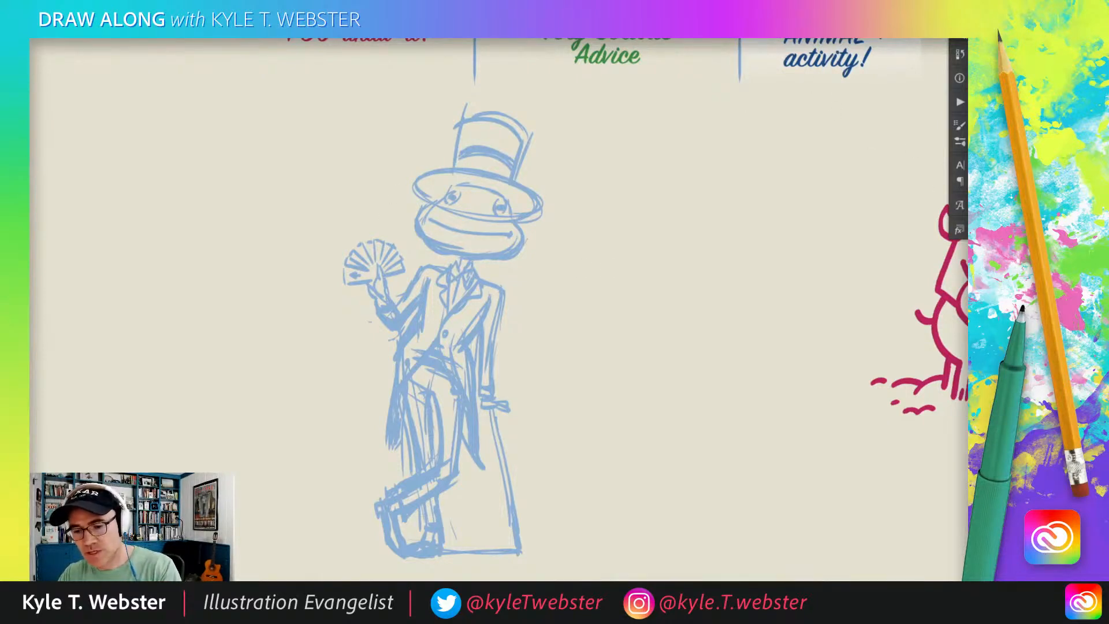
# Lower the sketch layer's opacity to 30% as a faint guide for inking the head.
pyautogui.write('30')
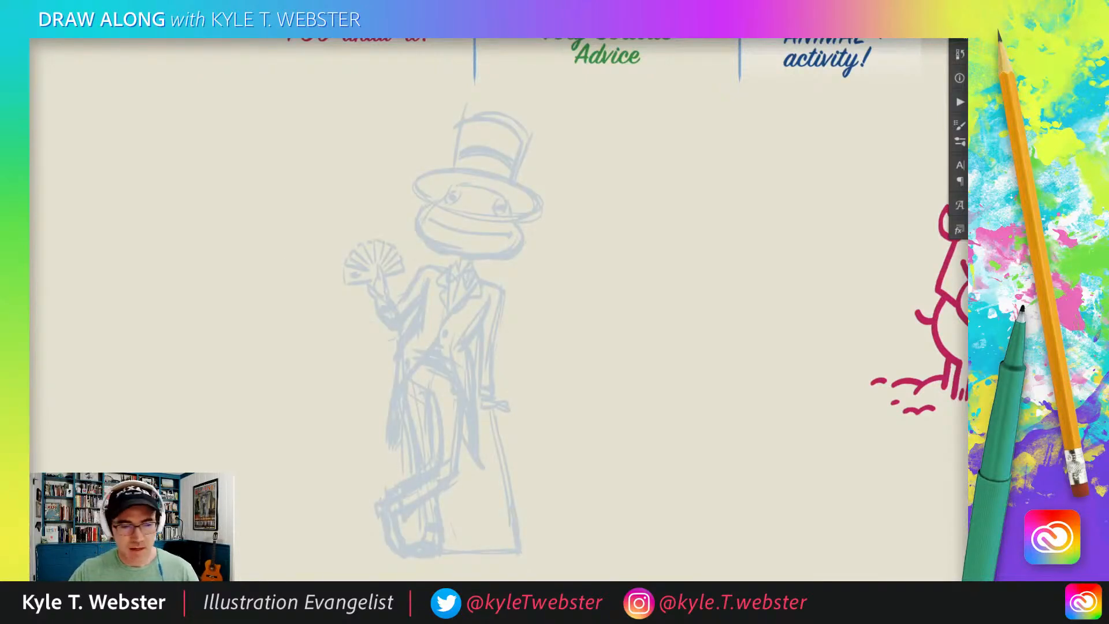
pyautogui.moveTo(400, 292); pyautogui.dragTo(412, 293)
pyautogui.scroll(2, 458, 220)
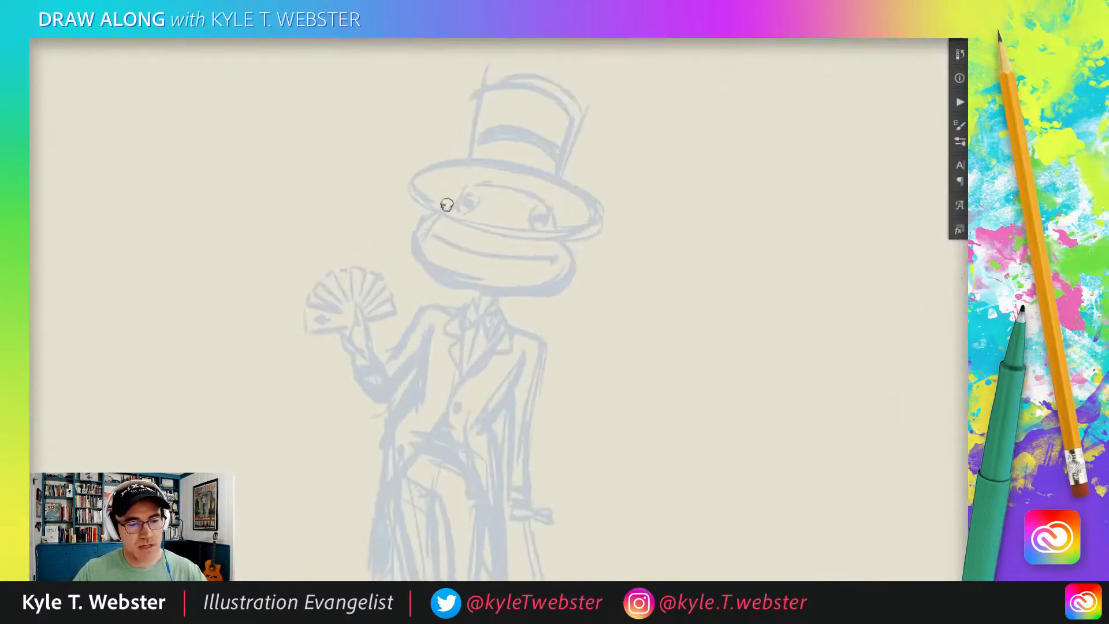
# Ink both sides of the head and jaw, the wide smiling mouth, and the two eyes over the faded sketch.
pyautogui.moveTo(463, 186)
pyautogui.mouseDown()
pyautogui.moveTo(407, 240)
pyautogui.moveTo(480, 280)
pyautogui.mouseUp()
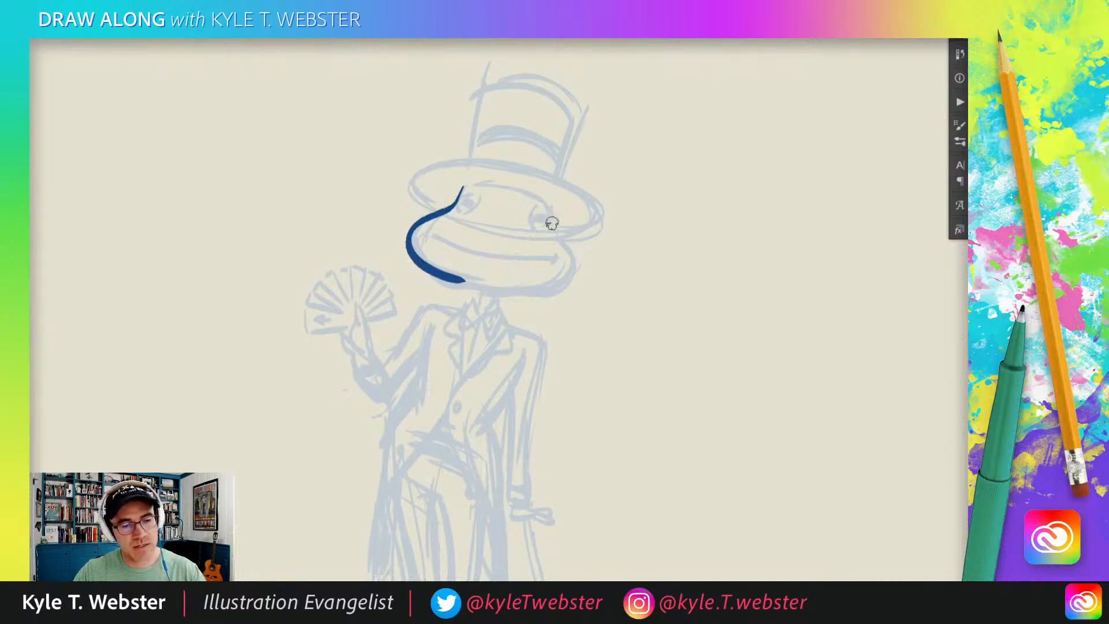
pyautogui.moveTo(550, 208)
pyautogui.mouseDown()
pyautogui.moveTo(572, 275)
pyautogui.moveTo(493, 295)
pyautogui.mouseUp()
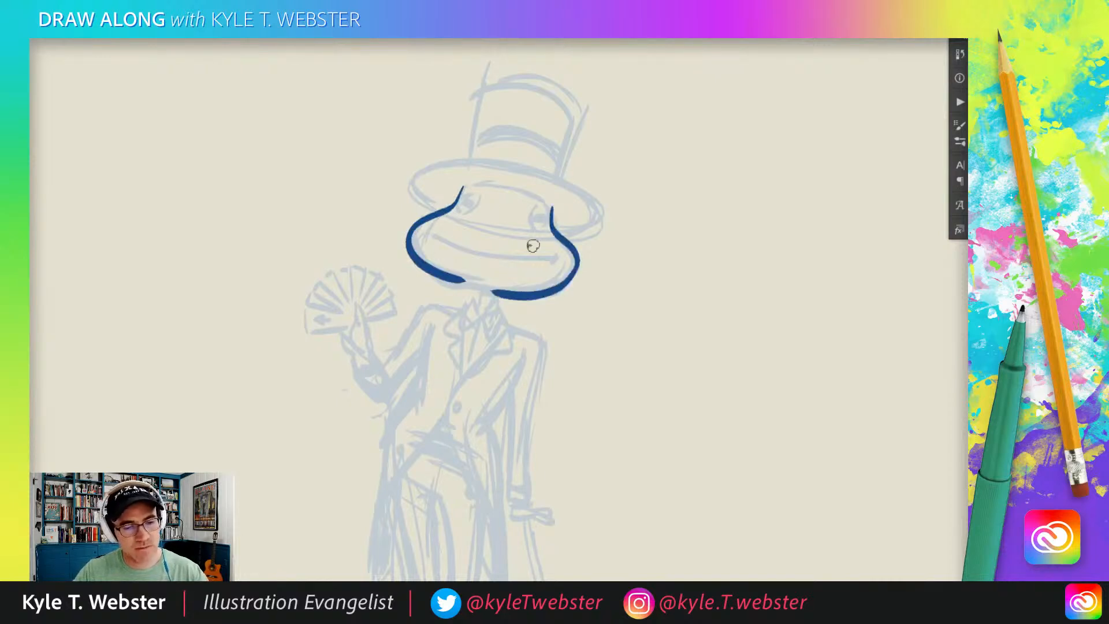
pyautogui.moveTo(555, 259); pyautogui.dragTo(430, 239)
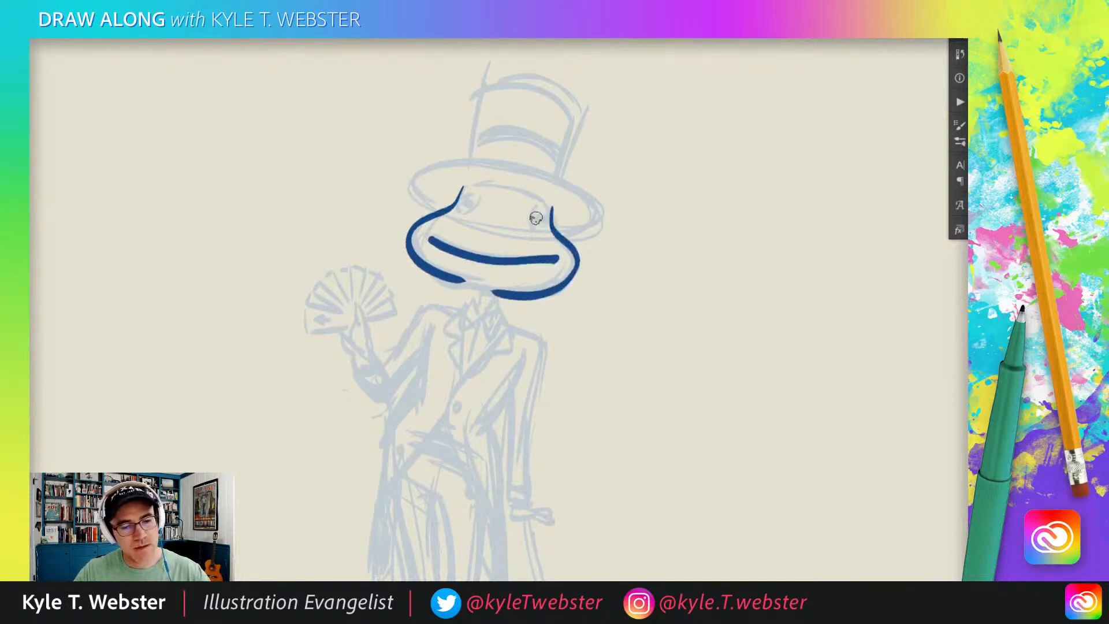
pyautogui.moveTo(543, 229)
pyautogui.mouseDown()
pyautogui.moveTo(542, 211)
pyautogui.moveTo(531, 231)
pyautogui.moveTo(540, 223)
pyautogui.mouseUp()
pyautogui.moveTo(473, 199); pyautogui.dragTo(466, 209)
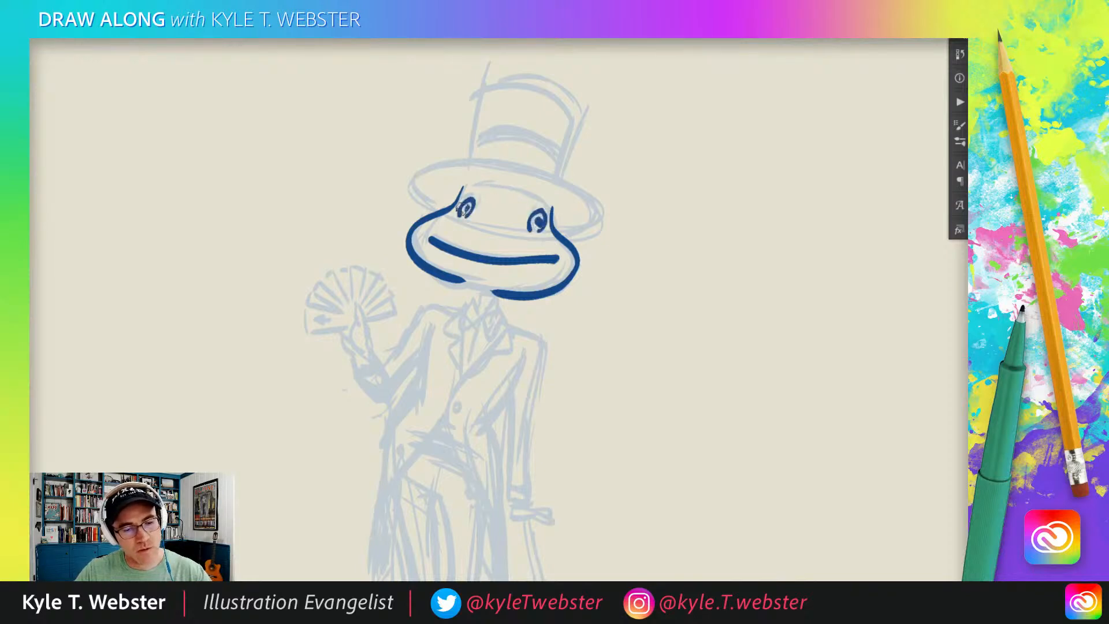
# Add accent lines around the eyes and ink the top of the head with the curved hat brim above it.
pyautogui.moveTo(527, 234)
pyautogui.mouseDown()
pyautogui.moveTo(520, 218)
pyautogui.moveTo(443, 231)
pyautogui.mouseUp()
pyautogui.moveTo(522, 195)
pyautogui.mouseDown()
pyautogui.moveTo(523, 221)
pyautogui.moveTo(473, 205)
pyautogui.mouseUp()
pyautogui.moveTo(560, 258)
pyautogui.mouseDown()
pyautogui.moveTo(575, 217)
pyautogui.moveTo(421, 197)
pyautogui.moveTo(449, 233)
pyautogui.mouseUp()
pyautogui.moveTo(394, 288); pyautogui.dragTo(395, 338)
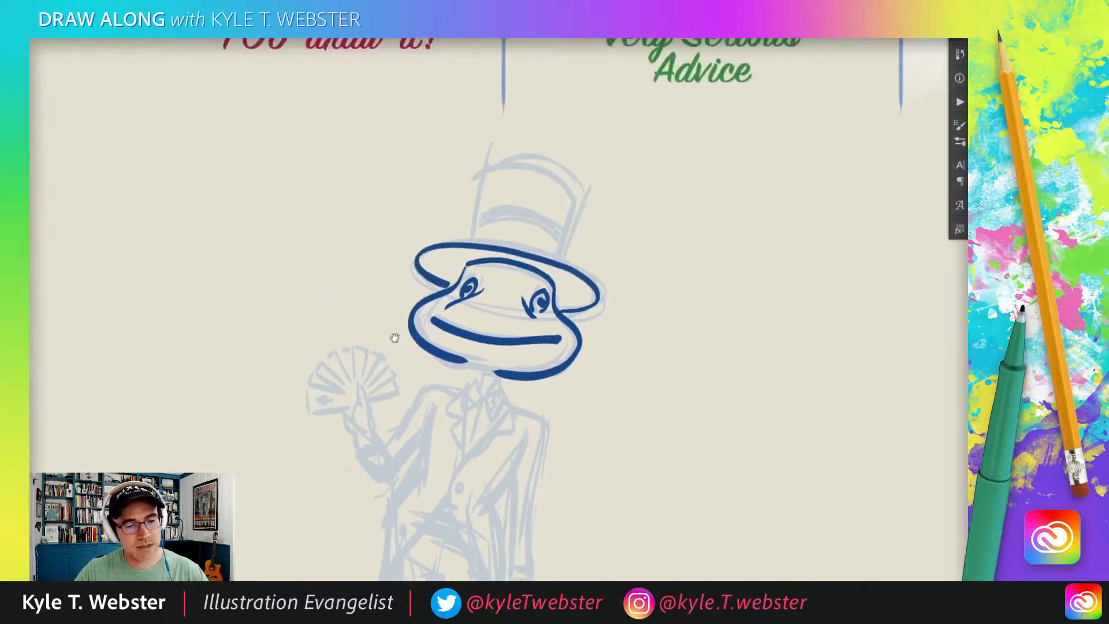
pyautogui.moveTo(495, 232); pyautogui.dragTo(521, 230)
pyautogui.hotkey('ctrl', 'z')
pyautogui.moveTo(586, 305)
pyautogui.mouseDown()
pyautogui.moveTo(616, 265)
pyautogui.moveTo(453, 234)
pyautogui.moveTo(472, 282)
pyautogui.mouseUp()
pyautogui.hotkey('ctrl', 'z')
# Ink the top hat's rounded crown above the brim and the curved band line around it.
pyautogui.moveTo(460, 233)
pyautogui.mouseDown()
pyautogui.moveTo(448, 272)
pyautogui.moveTo(499, 300)
pyautogui.mouseUp()
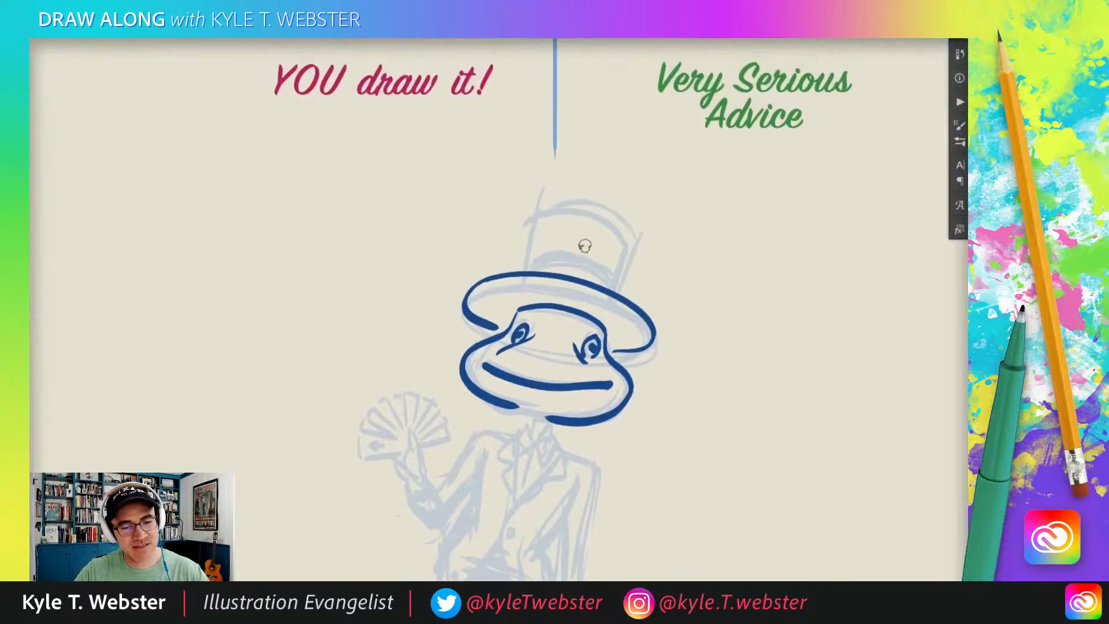
pyautogui.moveTo(616, 295)
pyautogui.mouseDown()
pyautogui.moveTo(627, 212)
pyautogui.moveTo(631, 236)
pyautogui.moveTo(572, 199)
pyautogui.moveTo(526, 227)
pyautogui.moveTo(535, 217)
pyautogui.moveTo(524, 271)
pyautogui.mouseUp()
pyautogui.hotkey('ctrl', 'z')
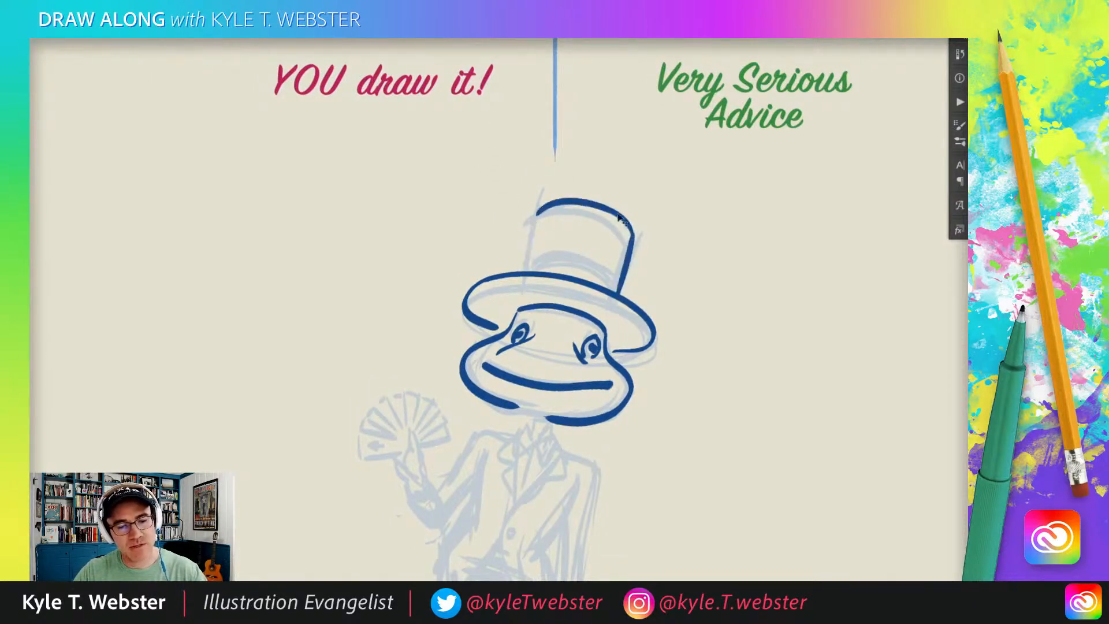
pyautogui.hotkey('ctrl', 'z')
pyautogui.moveTo(633, 239)
pyautogui.mouseDown()
pyautogui.moveTo(592, 197)
pyautogui.moveTo(523, 221)
pyautogui.moveTo(520, 262)
pyautogui.mouseUp()
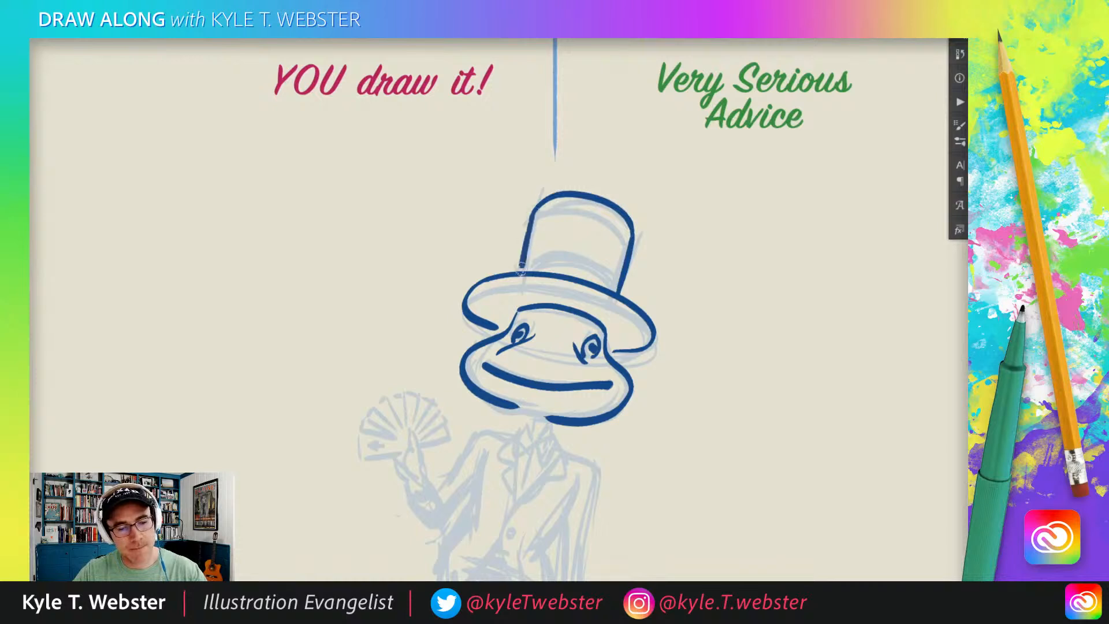
pyautogui.moveTo(620, 276); pyautogui.dragTo(527, 251)
# Add small creases at the mouth corners and short accent marks on the chin and below the eye.
pyautogui.moveTo(416, 328)
pyautogui.mouseDown()
pyautogui.moveTo(427, 227)
pyautogui.moveTo(454, 183)
pyautogui.mouseUp()
pyautogui.moveTo(590, 245)
pyautogui.mouseDown()
pyautogui.moveTo(541, 227)
pyautogui.moveTo(595, 244)
pyautogui.mouseUp()
pyautogui.moveTo(633, 209); pyautogui.dragTo(635, 226)
pyautogui.moveTo(518, 192); pyautogui.dragTo(511, 205)
# Ink the bow tie, the lapel running into the coat's long curved front edge, and two coat buttons.
pyautogui.moveTo(460, 251)
pyautogui.mouseDown()
pyautogui.moveTo(429, 305)
pyautogui.moveTo(421, 262)
pyautogui.mouseUp()
pyautogui.moveTo(524, 283)
pyautogui.mouseDown()
pyautogui.moveTo(523, 304)
pyautogui.moveTo(540, 319)
pyautogui.moveTo(546, 303)
pyautogui.moveTo(531, 324)
pyautogui.moveTo(463, 289)
pyautogui.mouseUp()
pyautogui.moveTo(528, 324)
pyautogui.mouseDown()
pyautogui.moveTo(498, 375)
pyautogui.moveTo(489, 422)
pyautogui.moveTo(475, 342)
pyautogui.moveTo(500, 358)
pyautogui.moveTo(548, 468)
pyautogui.mouseUp()
pyautogui.moveTo(489, 299); pyautogui.dragTo(508, 365)
pyautogui.moveTo(528, 307); pyautogui.dragTo(522, 350)
pyautogui.click(525, 374)
pyautogui.click(525, 394)
# Ink the raised arm, cuff and hand holding a fan of cards, with a spade on the front card.
pyautogui.moveTo(520, 282)
pyautogui.mouseDown()
pyautogui.moveTo(487, 279)
pyautogui.moveTo(448, 370)
pyautogui.moveTo(447, 342)
pyautogui.moveTo(420, 333)
pyautogui.moveTo(425, 306)
pyautogui.moveTo(422, 333)
pyautogui.moveTo(437, 320)
pyautogui.moveTo(426, 270)
pyautogui.moveTo(420, 284)
pyautogui.moveTo(435, 320)
pyautogui.moveTo(428, 257)
pyautogui.moveTo(418, 268)
pyautogui.moveTo(426, 290)
pyautogui.moveTo(412, 263)
pyautogui.moveTo(422, 326)
pyautogui.moveTo(411, 271)
pyautogui.moveTo(427, 294)
pyautogui.moveTo(420, 327)
pyautogui.moveTo(399, 304)
pyautogui.moveTo(465, 269)
pyautogui.moveTo(439, 285)
pyautogui.moveTo(462, 238)
pyautogui.moveTo(436, 280)
pyautogui.mouseUp()
pyautogui.hotkey('ctrl', 'z')
pyautogui.hotkey('ctrl', 'z')
pyautogui.hotkey('ctrl', 'z')
pyautogui.hotkey('ctrl', 'z')
pyautogui.moveTo(457, 239)
pyautogui.mouseDown()
pyautogui.moveTo(434, 270)
pyautogui.moveTo(431, 257)
pyautogui.mouseUp()
pyautogui.moveTo(433, 217)
pyautogui.mouseDown()
pyautogui.moveTo(425, 249)
pyautogui.moveTo(409, 249)
pyautogui.moveTo(414, 270)
pyautogui.moveTo(376, 258)
pyautogui.moveTo(358, 280)
pyautogui.moveTo(408, 291)
pyautogui.moveTo(418, 283)
pyautogui.moveTo(394, 288)
pyautogui.mouseUp()
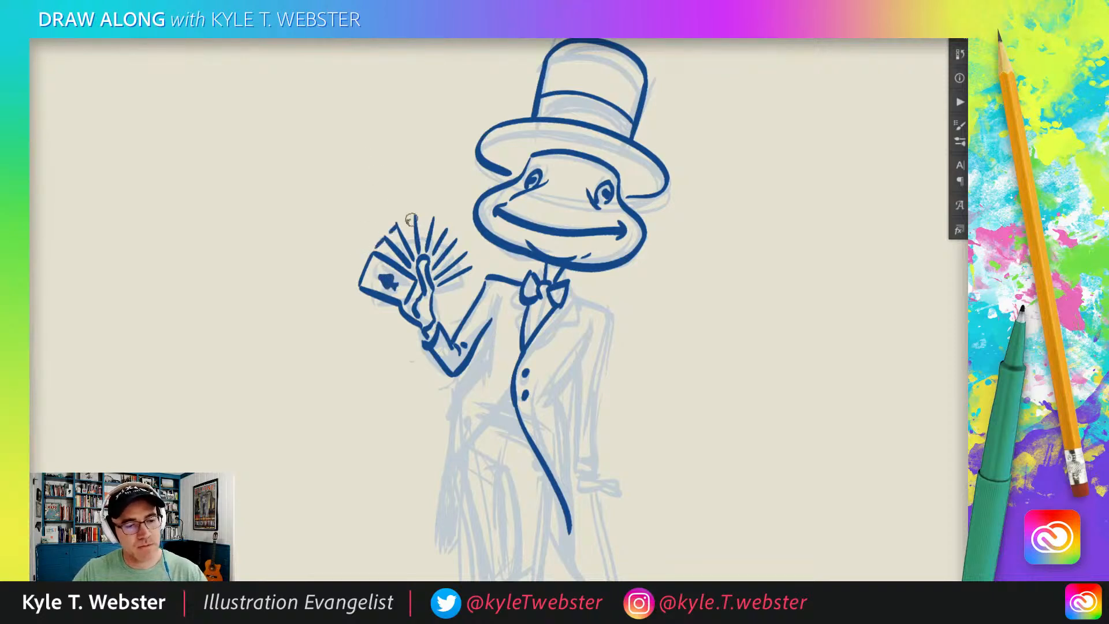
pyautogui.moveTo(431, 220)
pyautogui.mouseDown()
pyautogui.moveTo(466, 262)
pyautogui.moveTo(464, 293)
pyautogui.moveTo(438, 295)
pyautogui.mouseUp()
pyautogui.moveTo(358, 289); pyautogui.dragTo(355, 276)
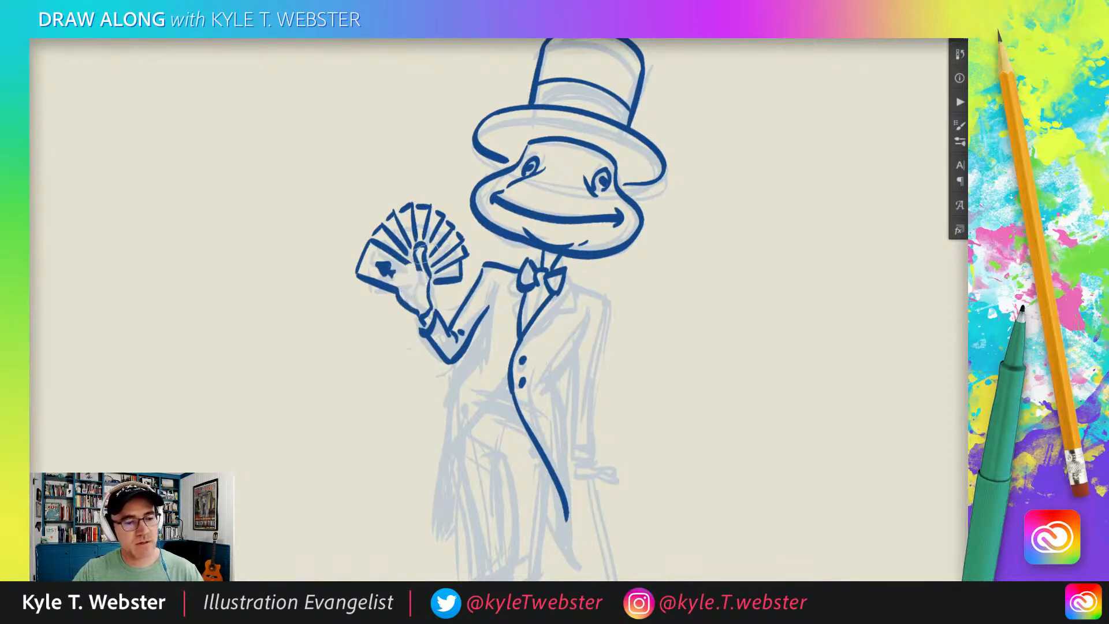
pyautogui.moveTo(417, 275); pyautogui.dragTo(411, 298)
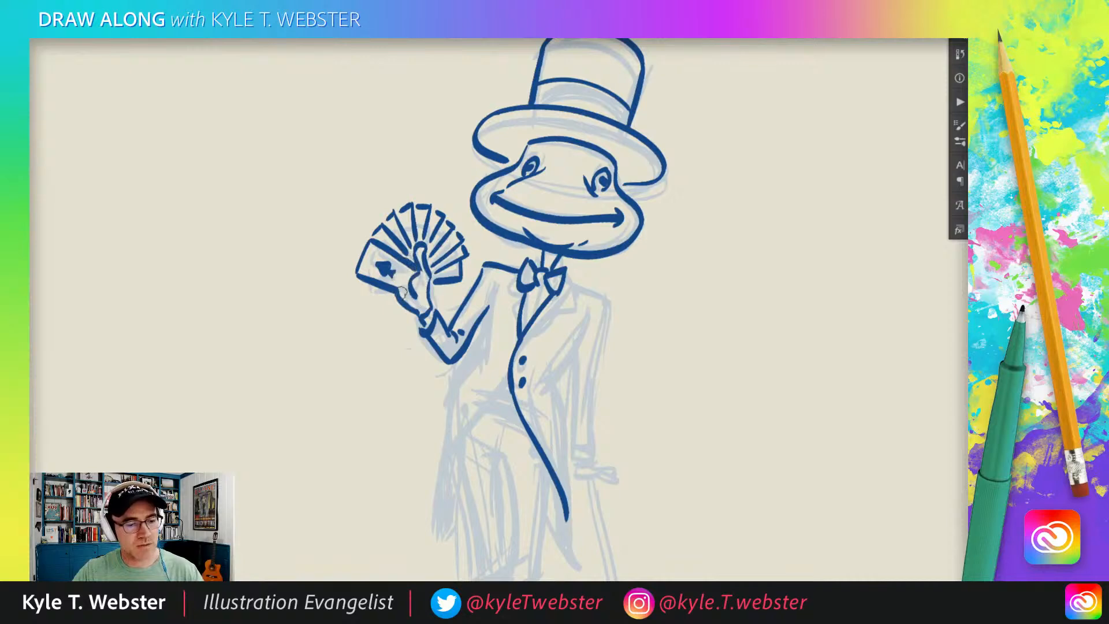
# Ink the card-side of the coat, from the underarm fold down the outer edge and front edge to the pointed tail.
pyautogui.moveTo(371, 434); pyautogui.dragTo(379, 404)
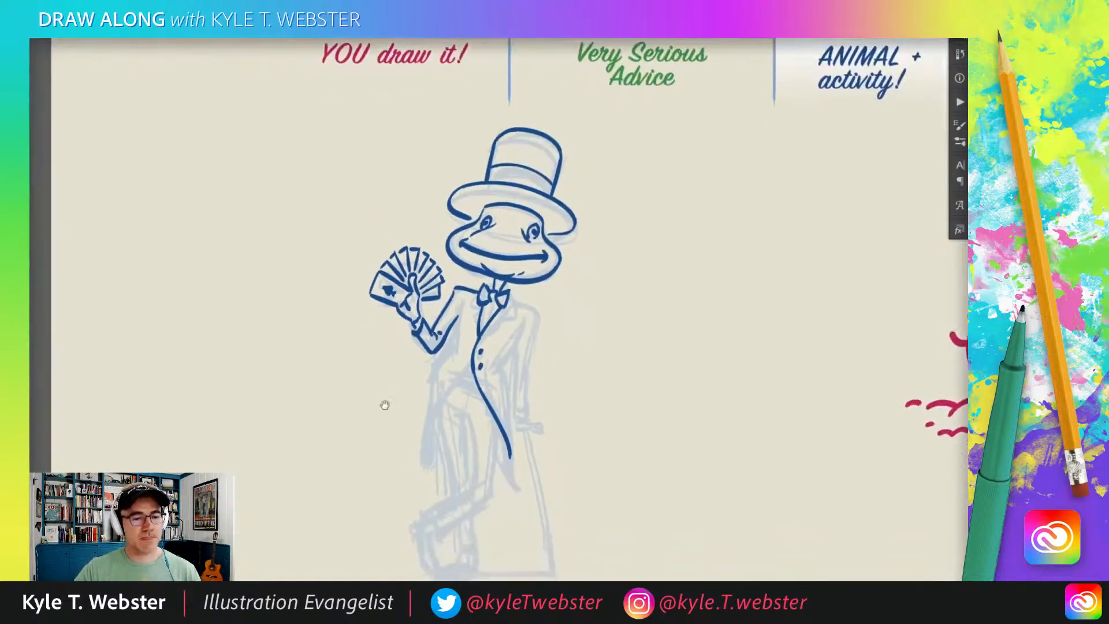
pyautogui.click(410, 398)
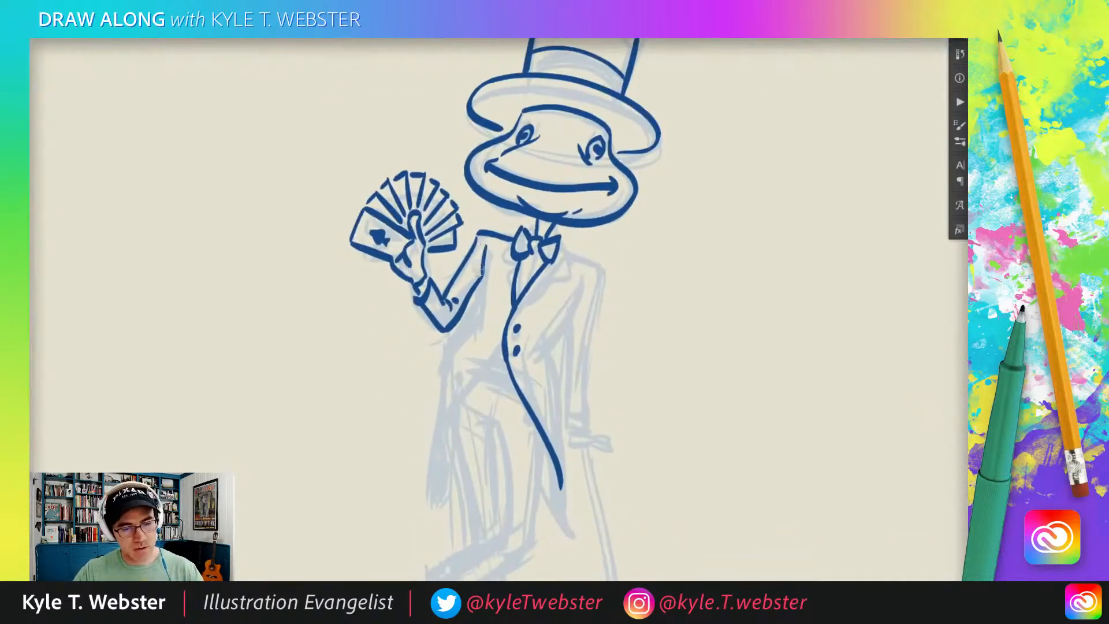
pyautogui.moveTo(479, 271)
pyautogui.mouseDown()
pyautogui.moveTo(475, 329)
pyautogui.moveTo(444, 382)
pyautogui.moveTo(428, 494)
pyautogui.mouseUp()
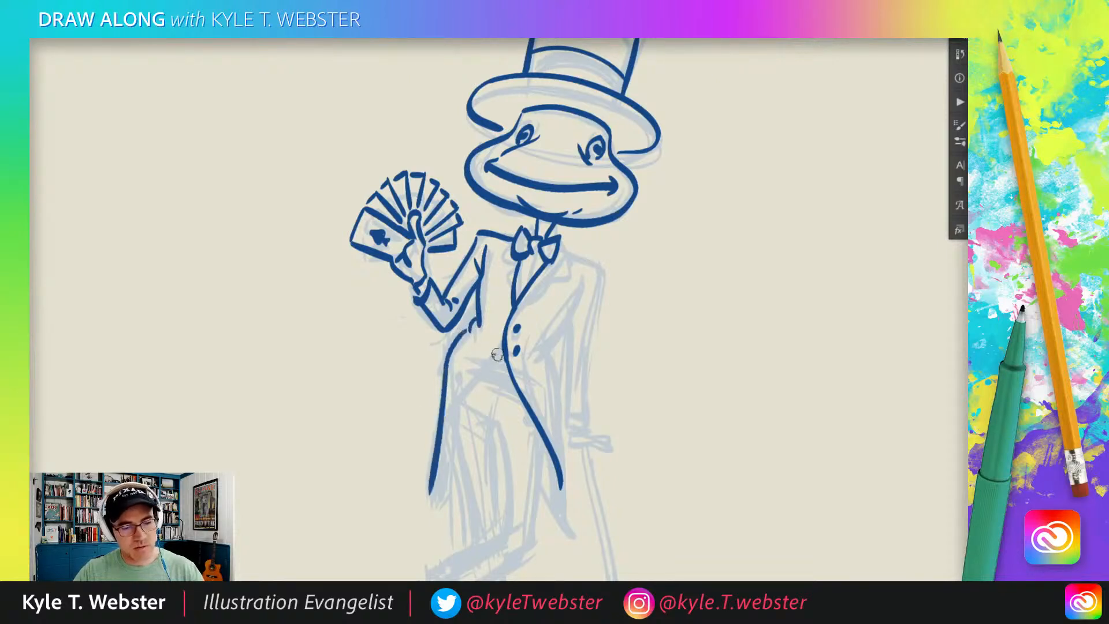
pyautogui.moveTo(500, 347); pyautogui.dragTo(437, 461)
# Draw horizontal stripes across the waist in the gap between the coat fronts.
pyautogui.moveTo(407, 367); pyautogui.dragTo(420, 308)
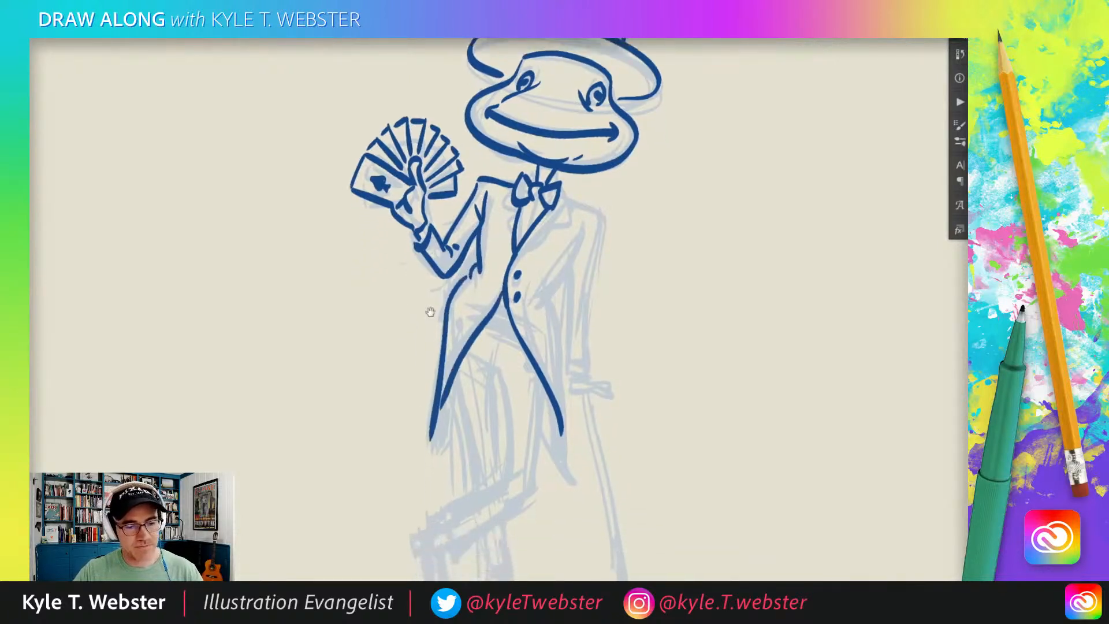
pyautogui.moveTo(516, 330); pyautogui.dragTo(488, 322)
pyautogui.moveTo(512, 323); pyautogui.dragTo(495, 313)
pyautogui.moveTo(509, 311); pyautogui.dragTo(433, 312)
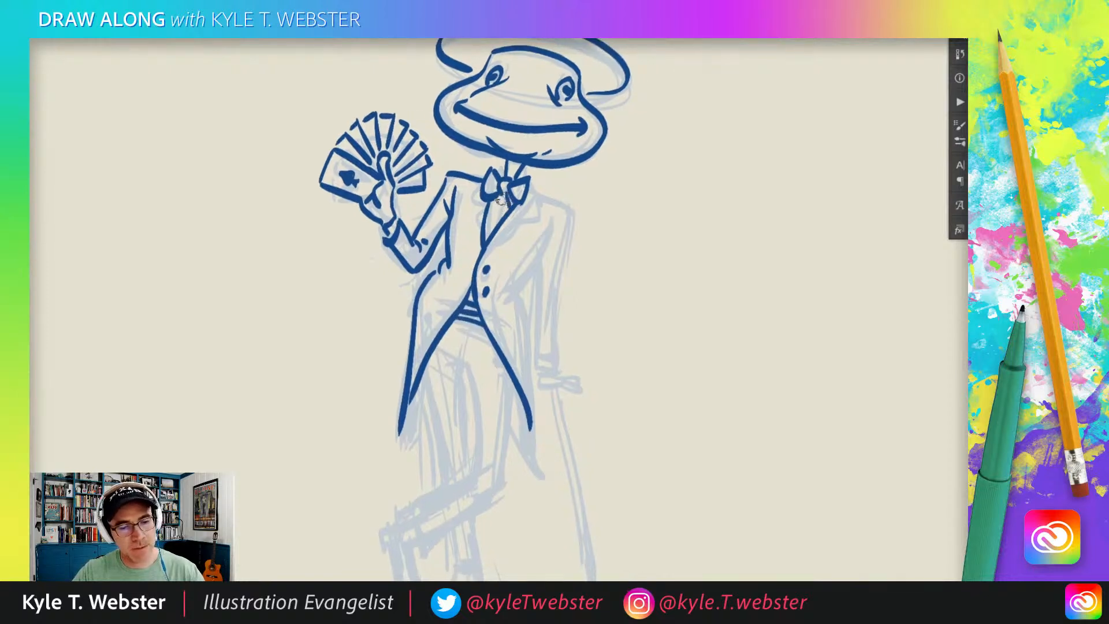
# Ink the shirt-front lines below the bow tie and the cane-side shoulder and sleeve with elbow folds.
pyautogui.moveTo(505, 199); pyautogui.dragTo(486, 236)
pyautogui.moveTo(531, 191)
pyautogui.mouseDown()
pyautogui.moveTo(573, 216)
pyautogui.moveTo(548, 332)
pyautogui.moveTo(560, 364)
pyautogui.moveTo(541, 373)
pyautogui.moveTo(527, 313)
pyautogui.moveTo(544, 303)
pyautogui.mouseUp()
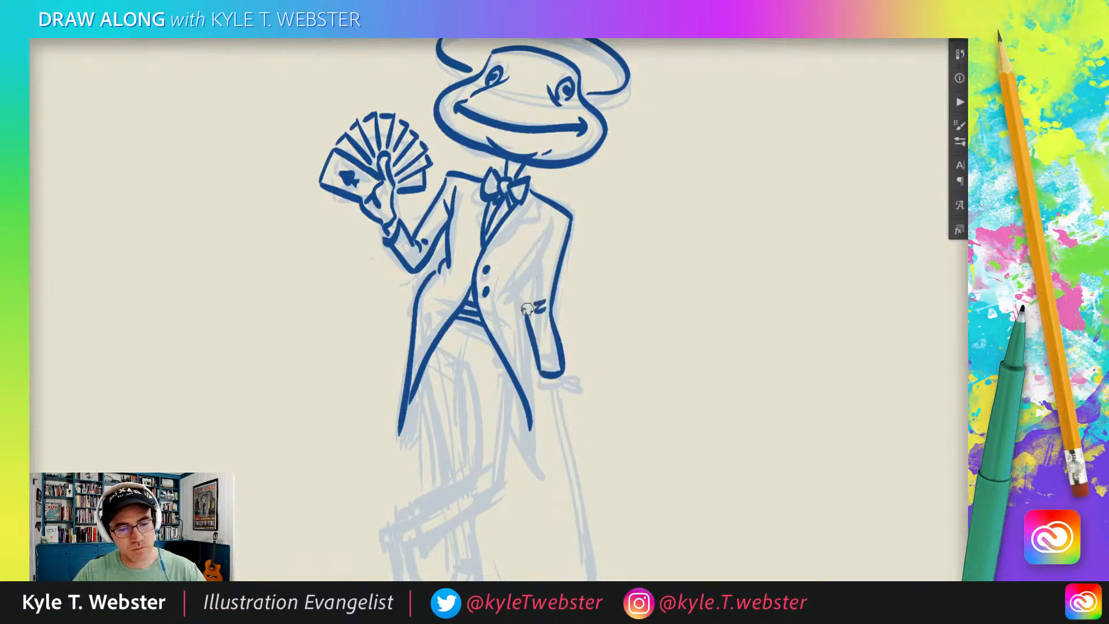
pyautogui.moveTo(553, 226)
pyautogui.mouseDown()
pyautogui.moveTo(508, 309)
pyautogui.moveTo(529, 404)
pyautogui.moveTo(490, 352)
pyautogui.moveTo(491, 298)
pyautogui.moveTo(542, 410)
pyautogui.moveTo(472, 456)
pyautogui.moveTo(460, 427)
pyautogui.mouseUp()
# Ink the trouser legs, with the crossed shin in front and the standing leg's cuff behind it.
pyautogui.moveTo(521, 406)
pyautogui.mouseDown()
pyautogui.moveTo(489, 437)
pyautogui.moveTo(527, 388)
pyautogui.moveTo(460, 427)
pyautogui.mouseUp()
pyautogui.hotkey('ctrl', 'z')
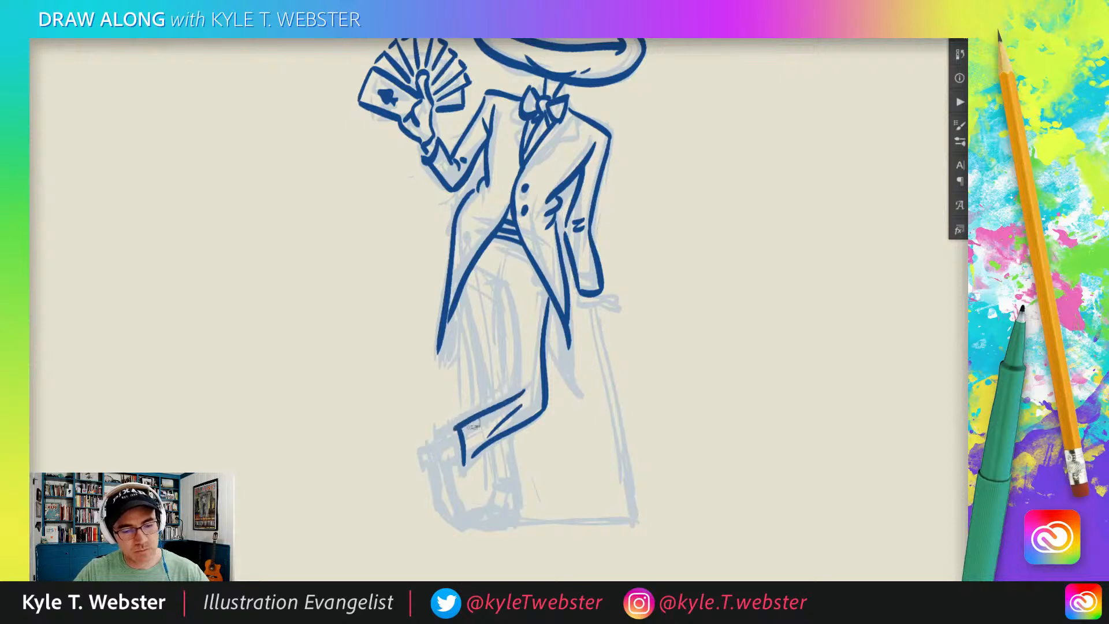
pyautogui.moveTo(523, 375)
pyautogui.mouseDown()
pyautogui.moveTo(498, 291)
pyautogui.moveTo(475, 349)
pyautogui.moveTo(485, 399)
pyautogui.mouseUp()
pyautogui.moveTo(500, 301)
pyautogui.mouseDown()
pyautogui.moveTo(504, 378)
pyautogui.moveTo(468, 353)
pyautogui.mouseUp()
pyautogui.moveTo(516, 386)
pyautogui.mouseDown()
pyautogui.moveTo(526, 444)
pyautogui.moveTo(499, 443)
pyautogui.moveTo(495, 390)
pyautogui.mouseUp()
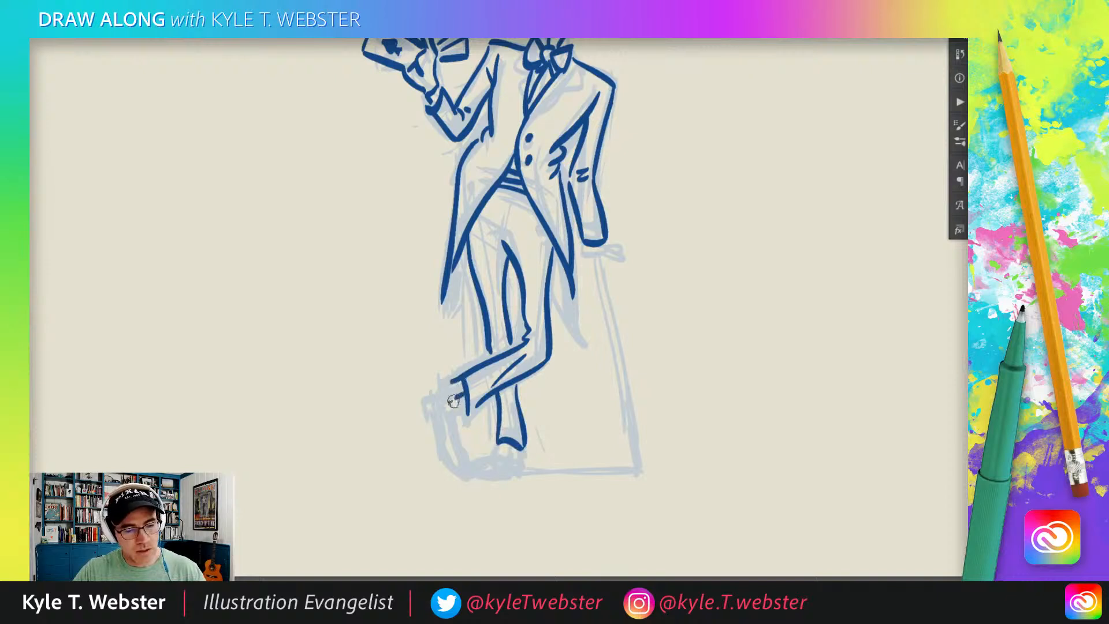
# Ink the crossed foot's heel and upright shoe, and the standing foot's shoe with its lace detail.
pyautogui.moveTo(458, 405)
pyautogui.mouseDown()
pyautogui.moveTo(453, 414)
pyautogui.moveTo(447, 386)
pyautogui.moveTo(425, 389)
pyautogui.moveTo(456, 466)
pyautogui.mouseUp()
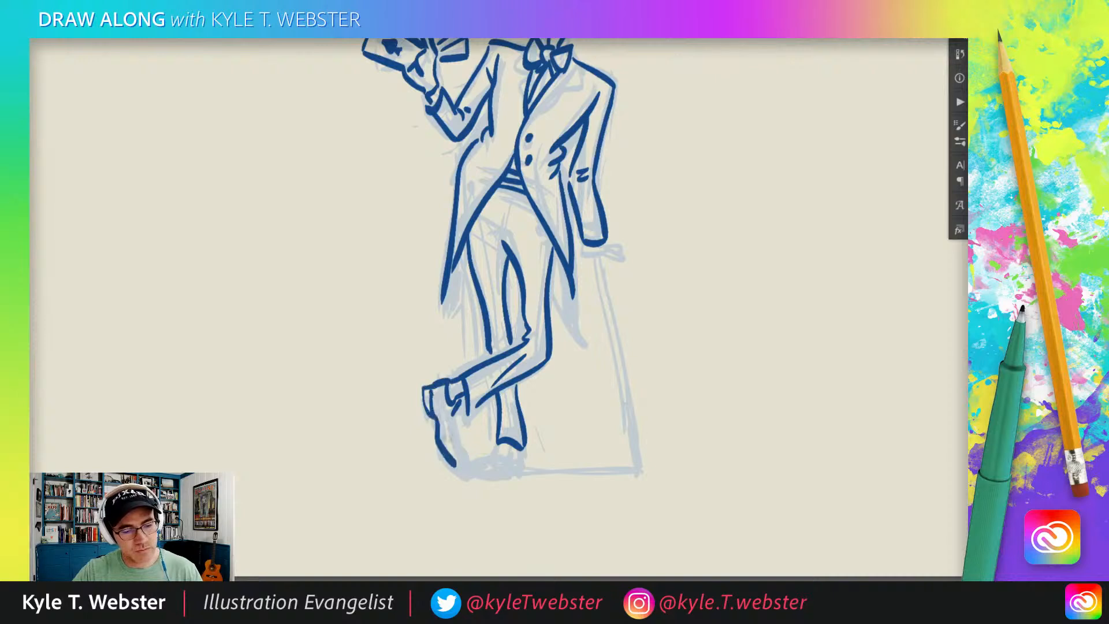
pyautogui.moveTo(451, 420)
pyautogui.mouseDown()
pyautogui.moveTo(466, 472)
pyautogui.moveTo(524, 455)
pyautogui.mouseUp()
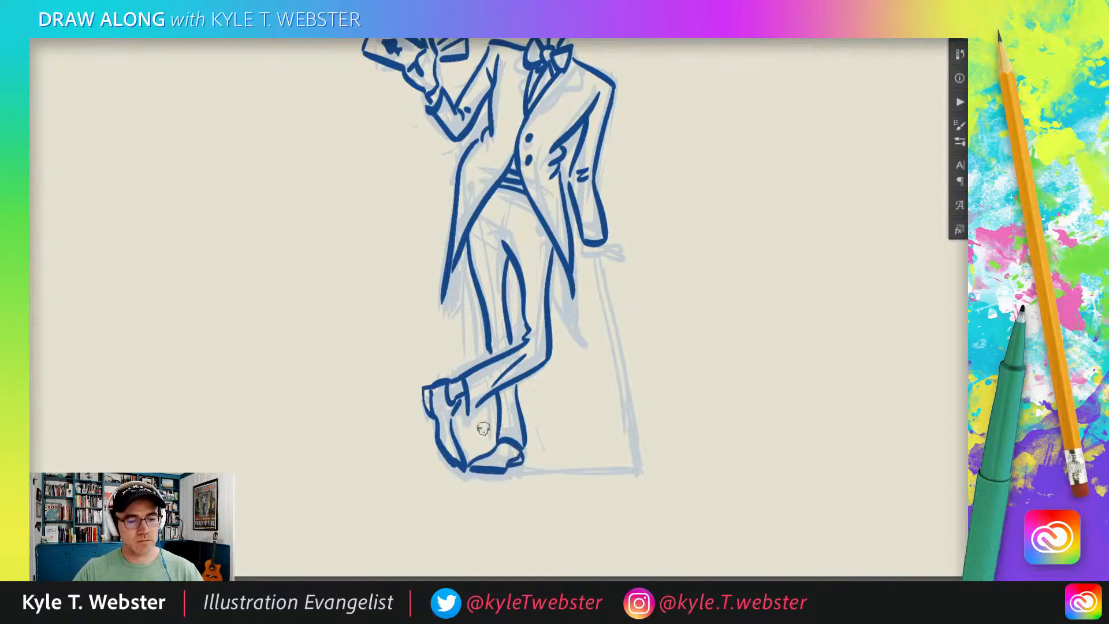
pyautogui.moveTo(508, 452)
pyautogui.mouseDown()
pyautogui.moveTo(492, 457)
pyautogui.moveTo(508, 456)
pyautogui.mouseUp()
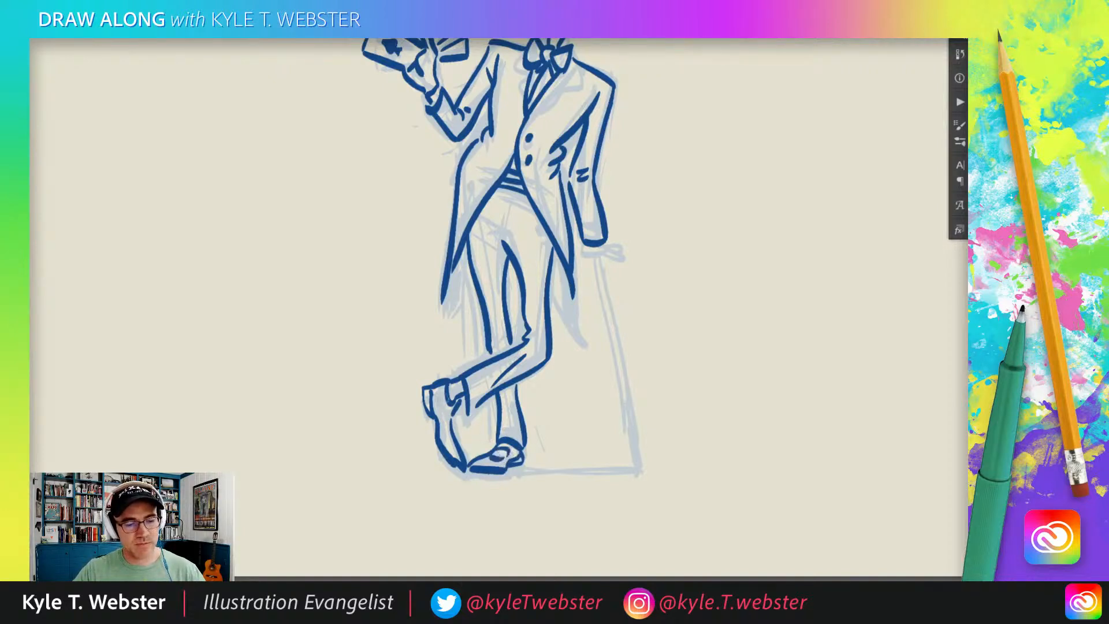
pyautogui.moveTo(447, 410); pyautogui.dragTo(444, 403)
# Close the ends of both coat tails and fill their inner sides solid dark blue.
pyautogui.moveTo(397, 423); pyautogui.dragTo(391, 475)
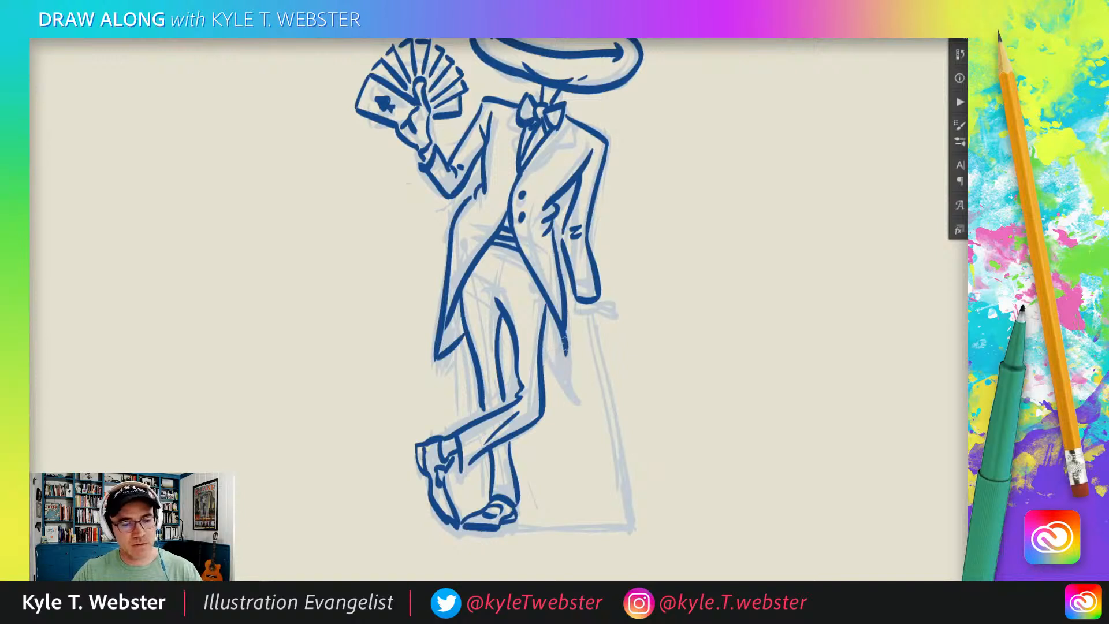
pyautogui.moveTo(569, 381)
pyautogui.mouseDown()
pyautogui.moveTo(542, 345)
pyautogui.moveTo(562, 357)
pyautogui.mouseUp()
pyautogui.moveTo(546, 316); pyautogui.dragTo(555, 357)
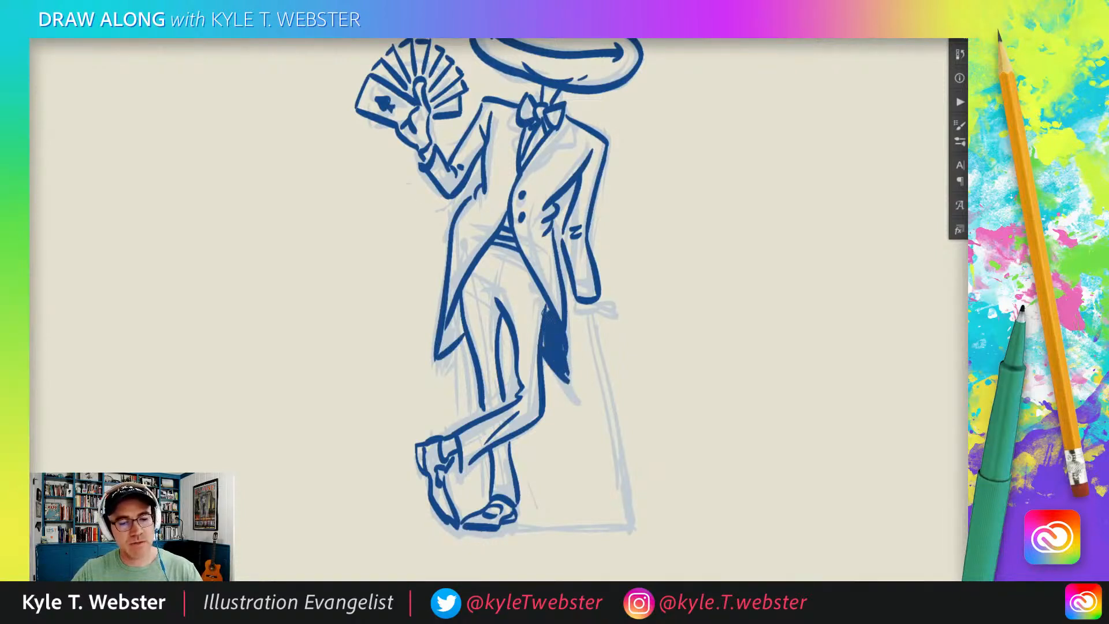
pyautogui.moveTo(457, 302); pyautogui.dragTo(446, 336)
# Ink the lowered hand with its fingers, and draw the thick straight cane from the hand to the ground.
pyautogui.moveTo(457, 284)
pyautogui.mouseDown()
pyautogui.moveTo(429, 337)
pyautogui.moveTo(410, 344)
pyautogui.mouseUp()
pyautogui.moveTo(531, 366)
pyautogui.mouseDown()
pyautogui.moveTo(582, 380)
pyautogui.moveTo(557, 357)
pyautogui.moveTo(574, 398)
pyautogui.moveTo(549, 385)
pyautogui.mouseUp()
pyautogui.hotkey('ctrl', 'z')
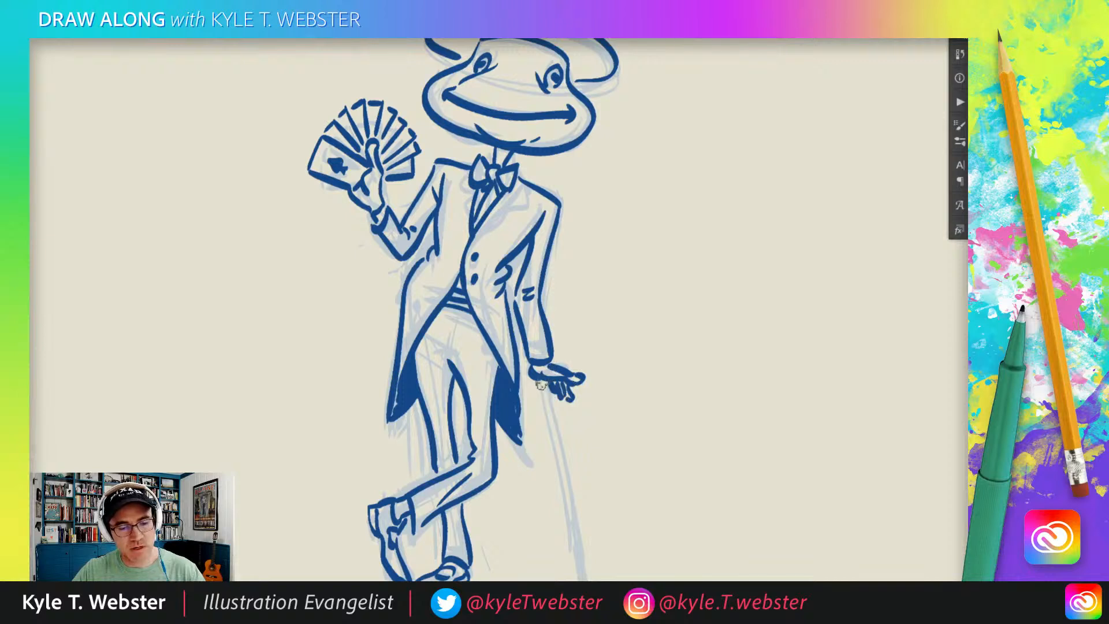
pyautogui.scroll(-5, 523, 372)
pyautogui.moveTo(530, 276); pyautogui.dragTo(567, 481)
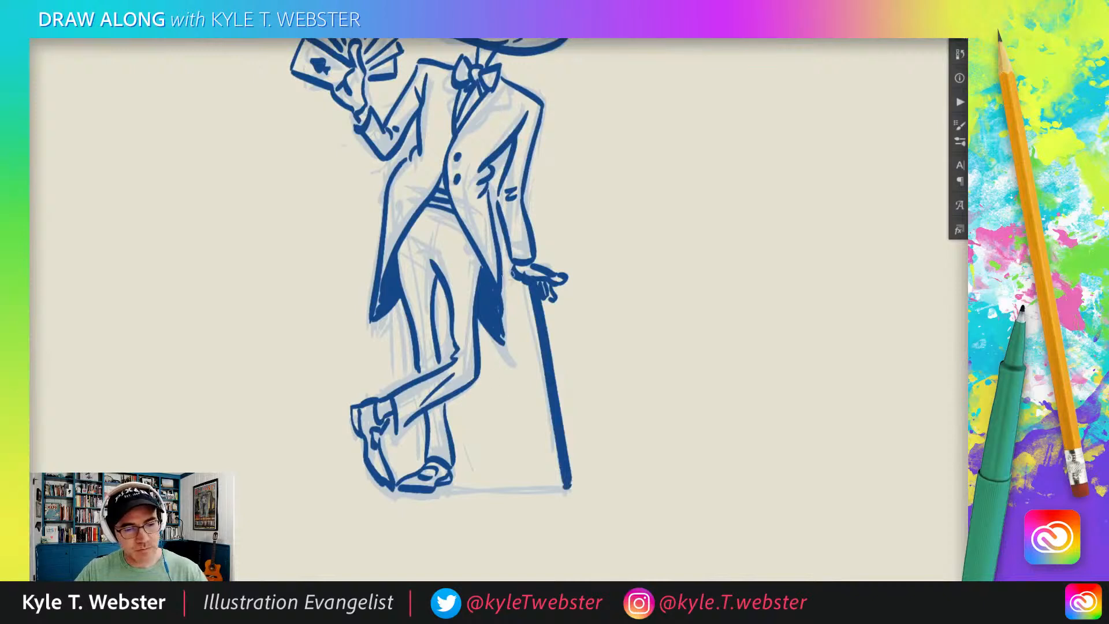
# Draw a broken ground line beneath the shoes and cane, and short emphasis dashes above the fan of cards.
pyautogui.moveTo(561, 485); pyautogui.dragTo(348, 486)
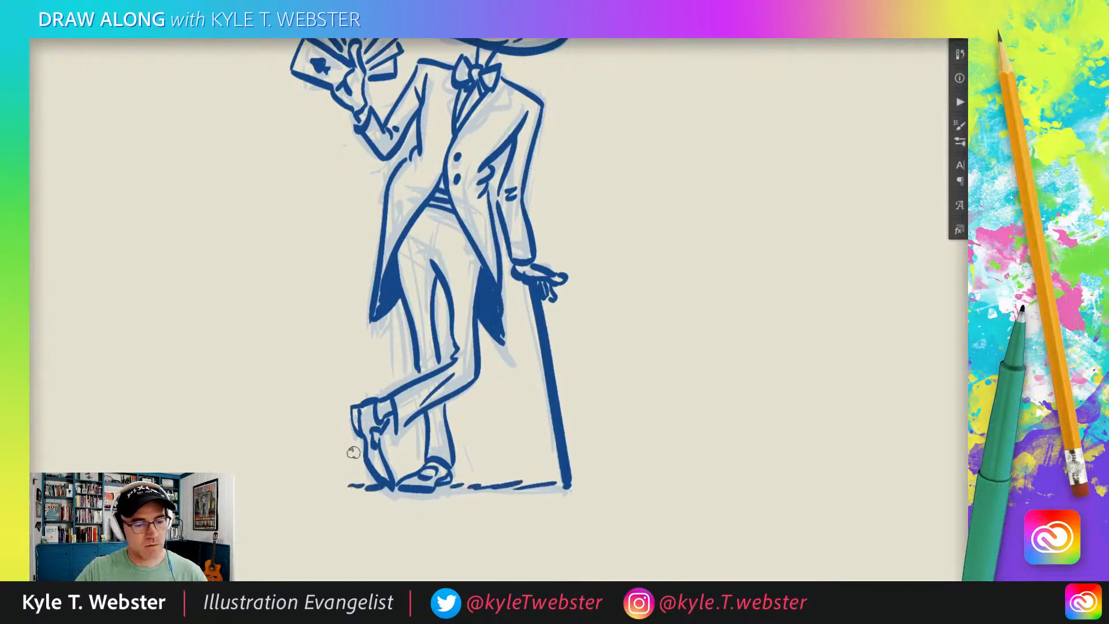
pyautogui.moveTo(307, 300); pyautogui.dragTo(330, 413)
pyautogui.moveTo(365, 350); pyautogui.dragTo(352, 389)
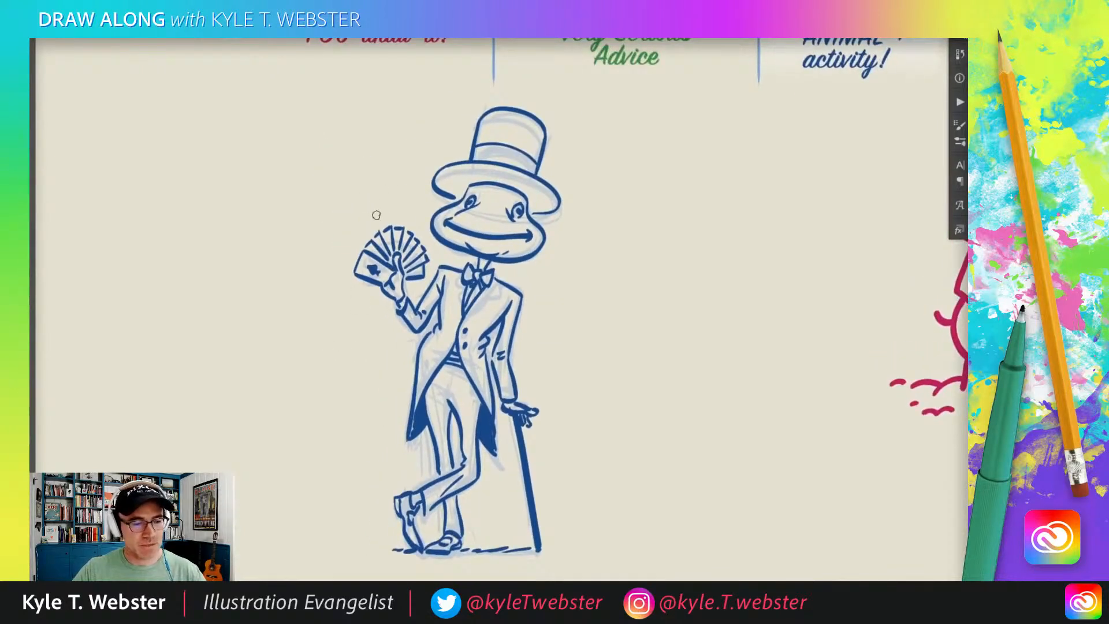
pyautogui.moveTo(357, 232); pyautogui.dragTo(346, 224)
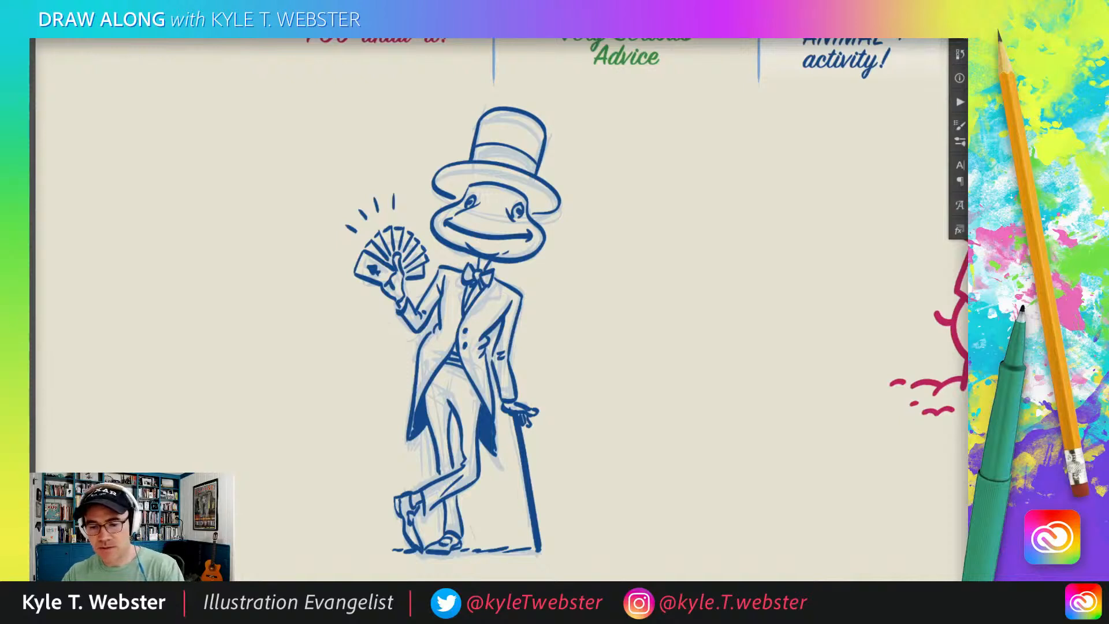
# Delete the faded sketch and shade the underside of the hat brim with dark hatching.
pyautogui.press('Delete')
pyautogui.moveTo(412, 214); pyautogui.dragTo(413, 247)
pyautogui.keyDown('ctrl'); pyautogui.click(467, 229); pyautogui.keyUp('ctrl')
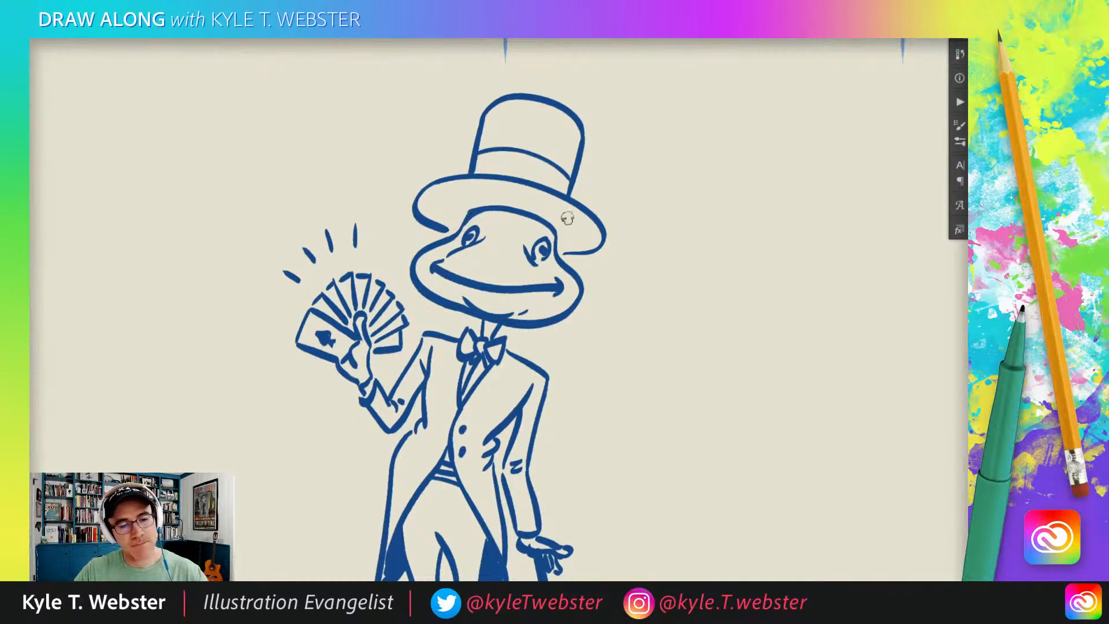
pyautogui.moveTo(595, 242)
pyautogui.mouseDown()
pyautogui.moveTo(554, 222)
pyautogui.moveTo(587, 223)
pyautogui.moveTo(537, 218)
pyautogui.moveTo(545, 209)
pyautogui.moveTo(528, 194)
pyautogui.moveTo(554, 197)
pyautogui.moveTo(497, 200)
pyautogui.moveTo(523, 189)
pyautogui.moveTo(465, 202)
pyautogui.moveTo(515, 204)
pyautogui.moveTo(462, 209)
pyautogui.mouseUp()
pyautogui.moveTo(498, 190); pyautogui.dragTo(446, 203)
pyautogui.moveTo(466, 186)
pyautogui.mouseDown()
pyautogui.moveTo(431, 200)
pyautogui.moveTo(453, 223)
pyautogui.moveTo(462, 215)
pyautogui.mouseUp()
pyautogui.moveTo(462, 215); pyautogui.dragTo(442, 224)
pyautogui.moveTo(584, 250); pyautogui.dragTo(565, 248)
# Fill the neck beneath the jaw and the striped waist between the coat fronts with dark shading.
pyautogui.moveTo(382, 296)
pyautogui.mouseDown()
pyautogui.moveTo(369, 357)
pyautogui.moveTo(377, 350)
pyautogui.mouseUp()
pyautogui.keyDown('alt'); pyautogui.click(355, 366); pyautogui.keyUp('alt')
pyautogui.moveTo(325, 404); pyautogui.dragTo(354, 339)
pyautogui.keyDown('ctrl'); pyautogui.click(461, 304); pyautogui.keyUp('ctrl')
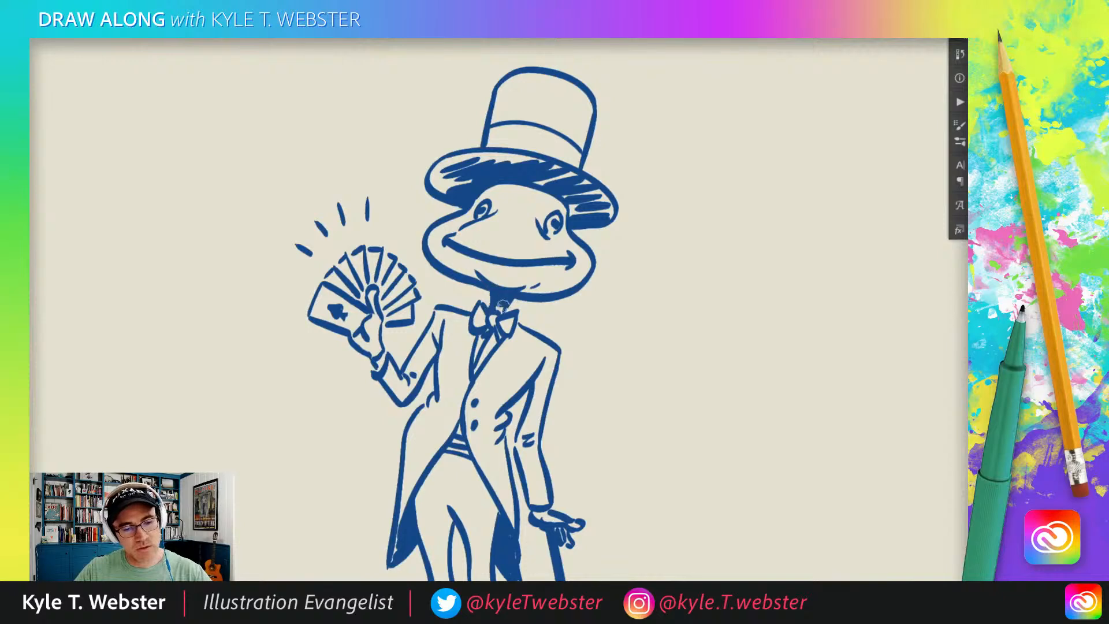
pyautogui.keyDown('alt'); pyautogui.click(375, 441); pyautogui.keyUp('alt')
pyautogui.moveTo(324, 446); pyautogui.dragTo(342, 348)
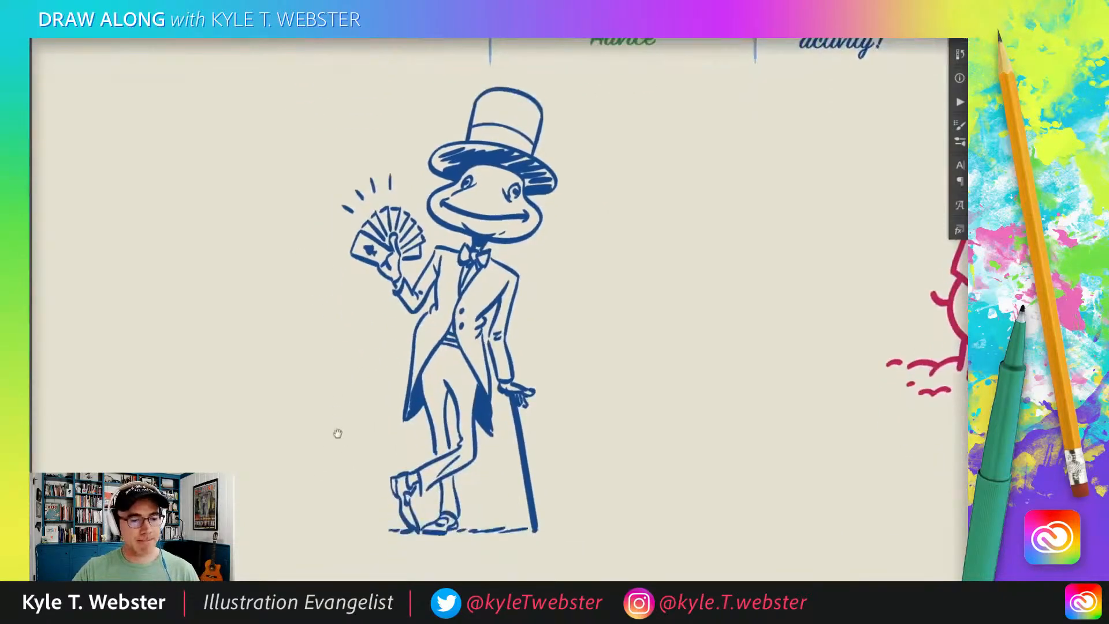
pyautogui.keyDown('ctrl'); pyautogui.click(421, 365); pyautogui.keyUp('ctrl')
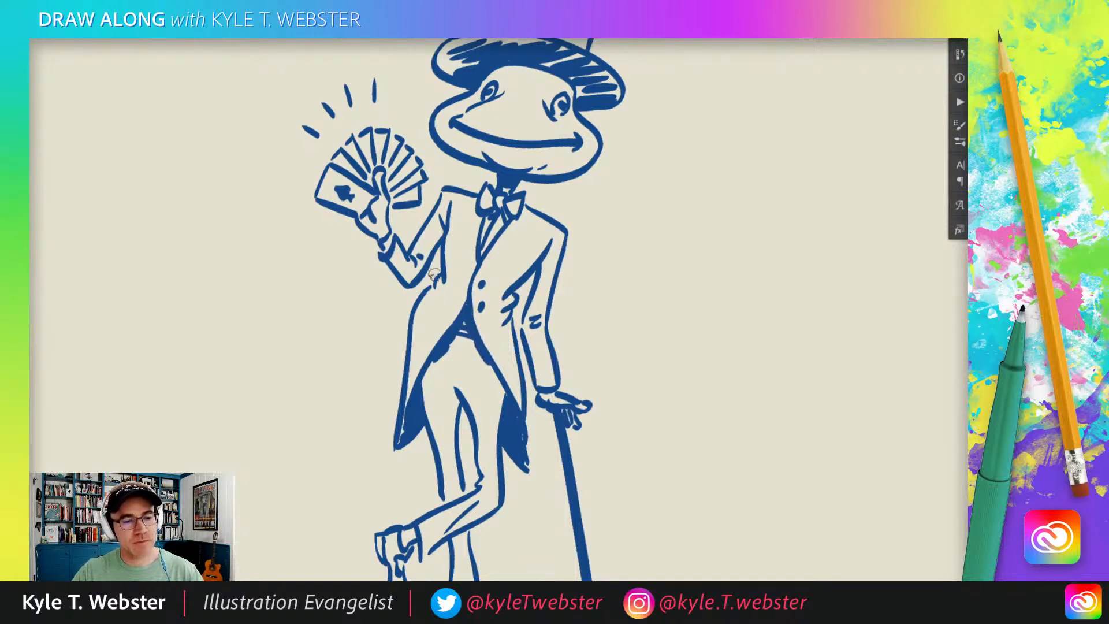
pyautogui.moveTo(524, 259)
pyautogui.mouseDown()
pyautogui.moveTo(504, 254)
pyautogui.moveTo(494, 269)
pyautogui.moveTo(517, 238)
pyautogui.moveTo(533, 248)
pyautogui.moveTo(511, 241)
pyautogui.mouseUp()
pyautogui.hotkey('ctrl', 'z')
pyautogui.hotkey('ctrl', 'z')
pyautogui.hotkey('ctrl', 'z')
# Draw a small pocket square on the cane-side chest of the coat.
pyautogui.moveTo(520, 233)
pyautogui.mouseDown()
pyautogui.moveTo(527, 249)
pyautogui.moveTo(518, 247)
pyautogui.mouseUp()
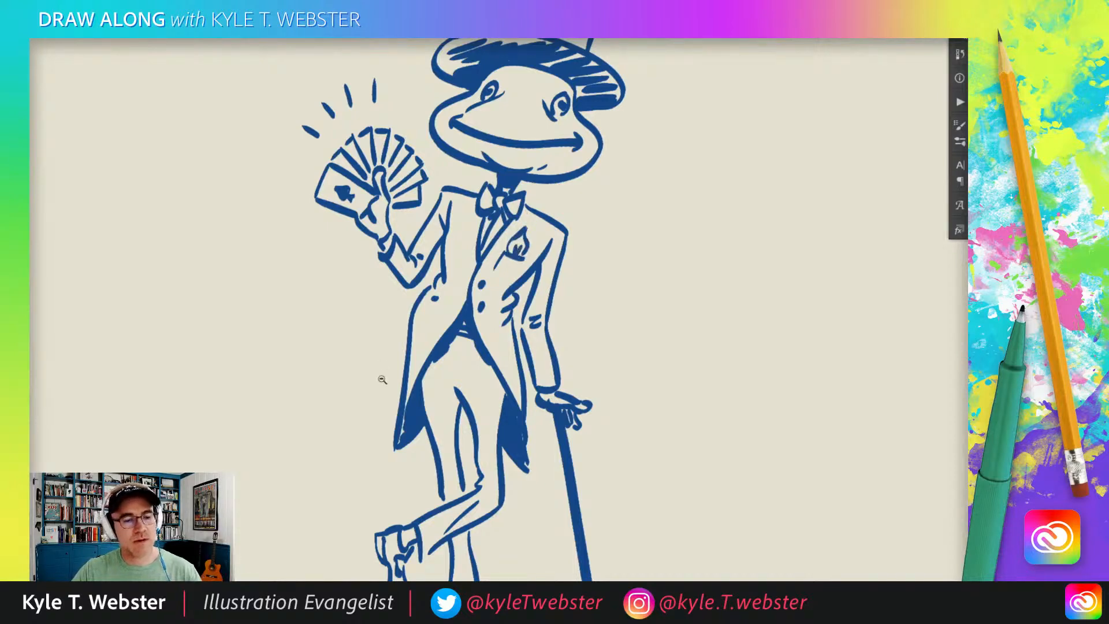
pyautogui.keyDown('alt'); pyautogui.click(382, 378); pyautogui.keyUp('alt')
pyautogui.moveTo(342, 401); pyautogui.dragTo(352, 389)
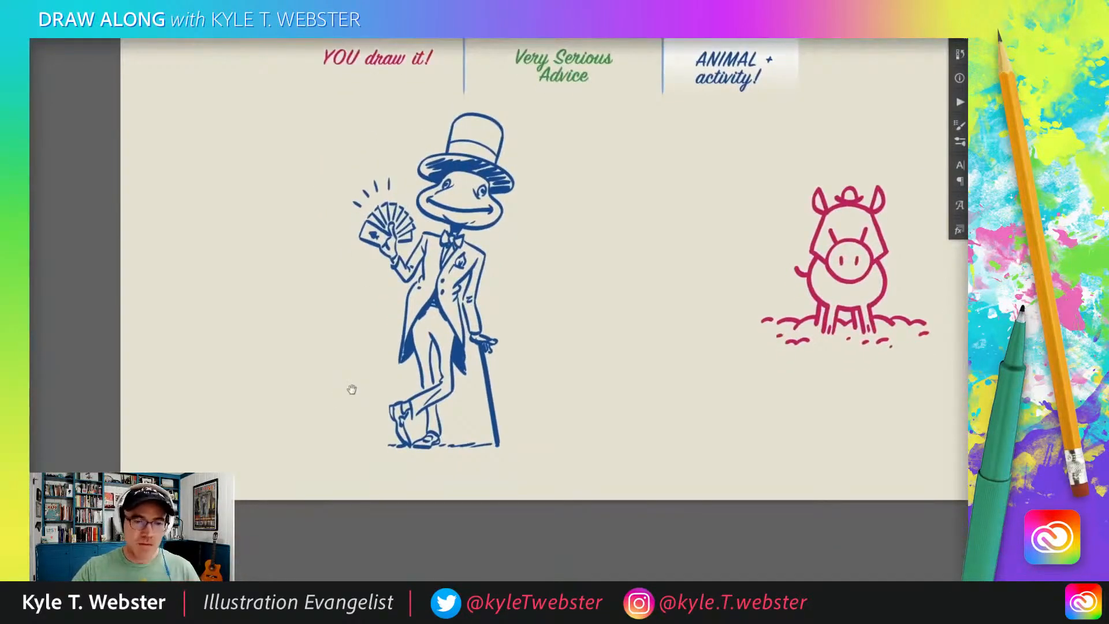
# Draw the centre seam of the trousers below the waist and short crease lines across the upper thighs.
pyautogui.moveTo(322, 345); pyautogui.dragTo(342, 357)
pyautogui.moveTo(372, 410); pyautogui.dragTo(289, 396)
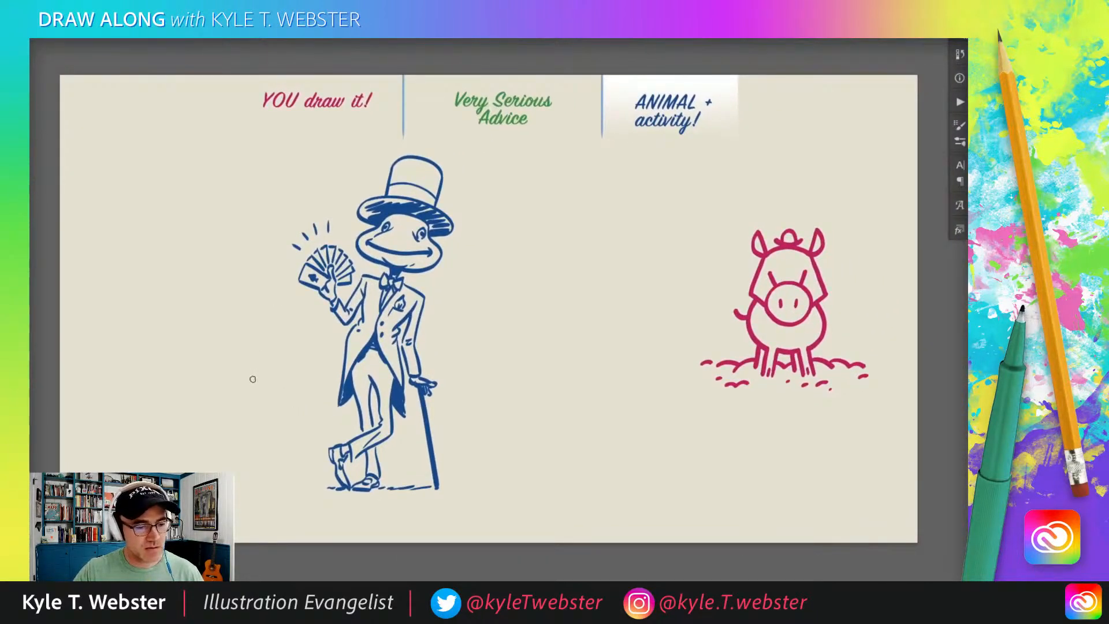
pyautogui.moveTo(295, 394); pyautogui.dragTo(304, 386)
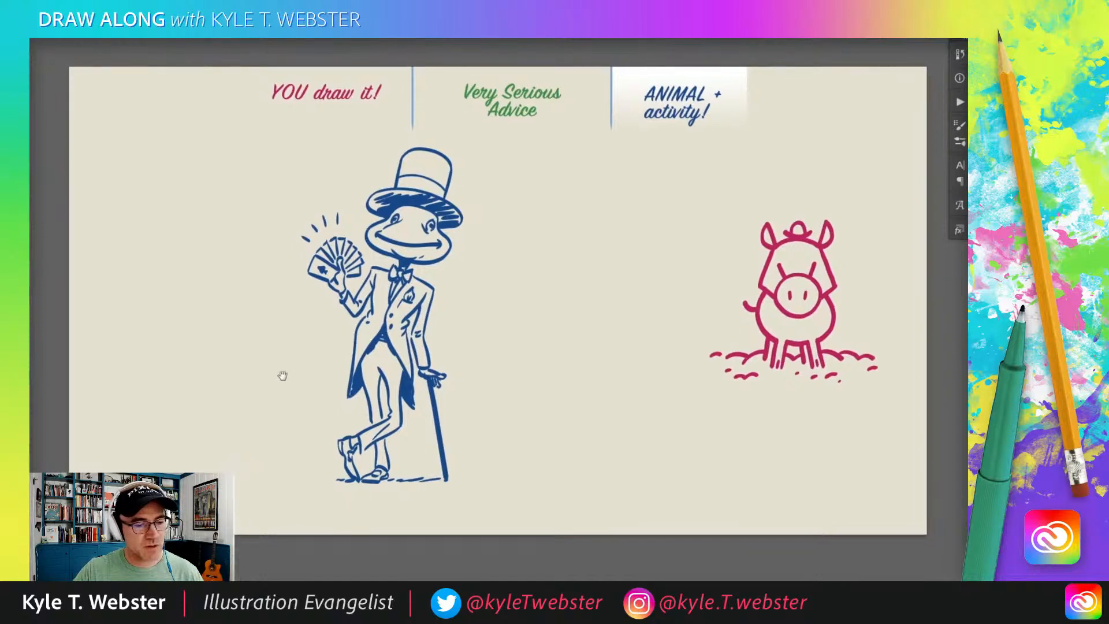
pyautogui.scroll(4, 348, 416)
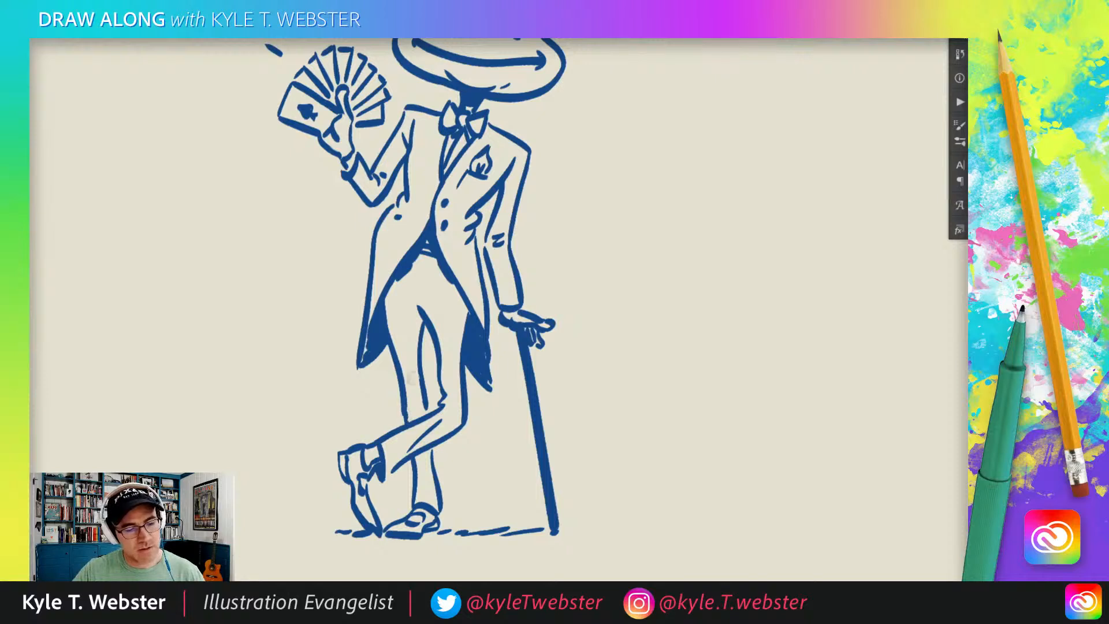
pyautogui.moveTo(412, 319)
pyautogui.mouseDown()
pyautogui.moveTo(386, 320)
pyautogui.moveTo(457, 314)
pyautogui.moveTo(439, 300)
pyautogui.mouseUp()
pyautogui.moveTo(428, 258); pyautogui.dragTo(420, 310)
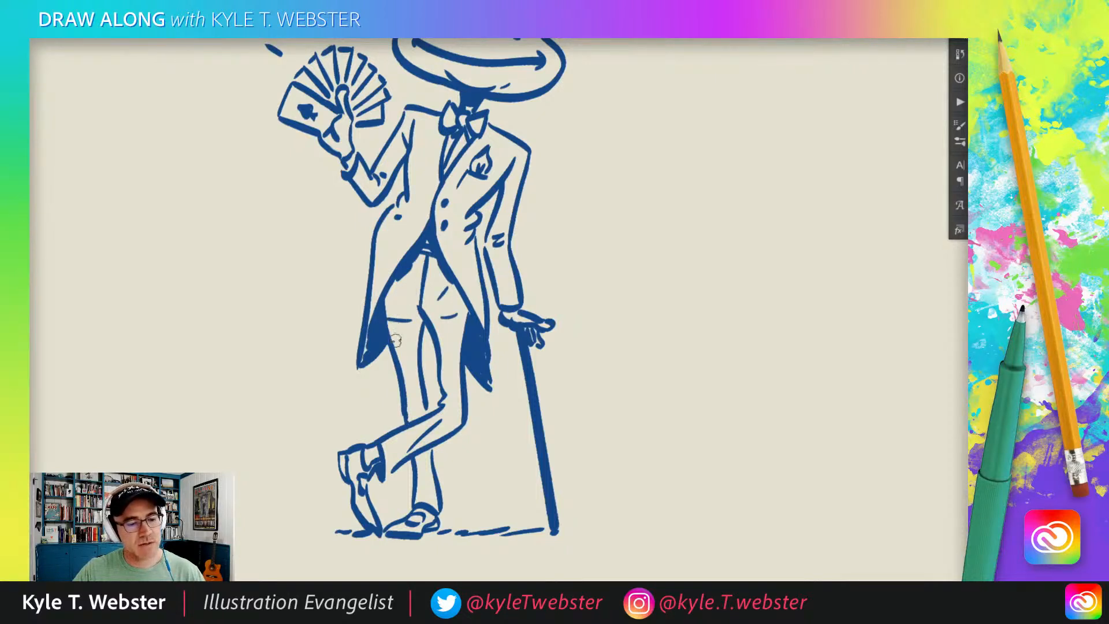
pyautogui.scroll(-2, 347, 392)
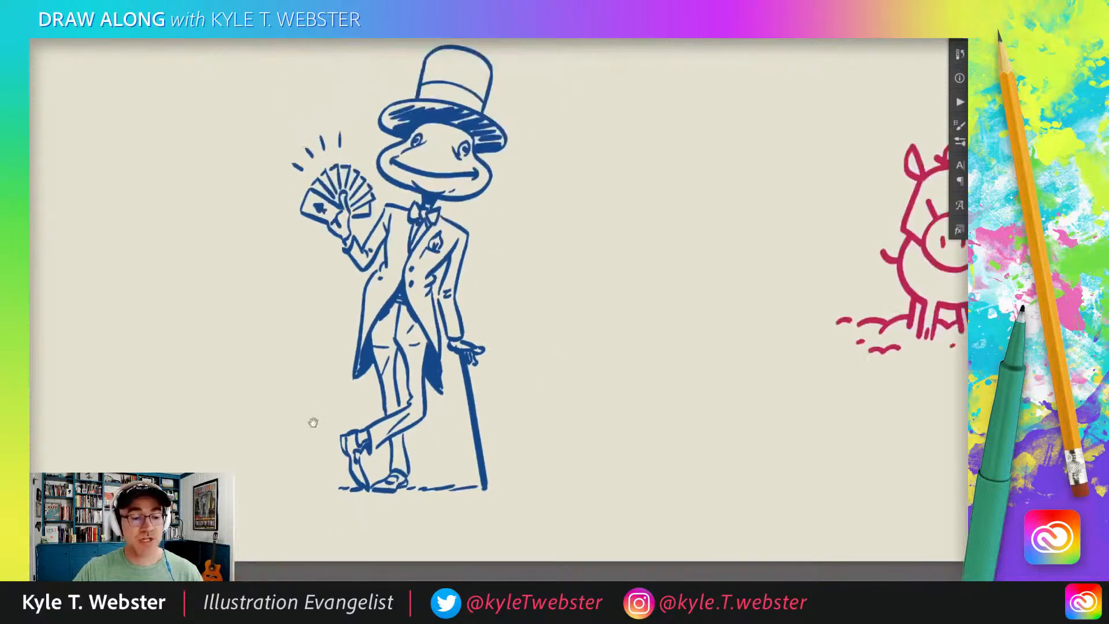
pyautogui.moveTo(313, 421); pyautogui.dragTo(346, 417)
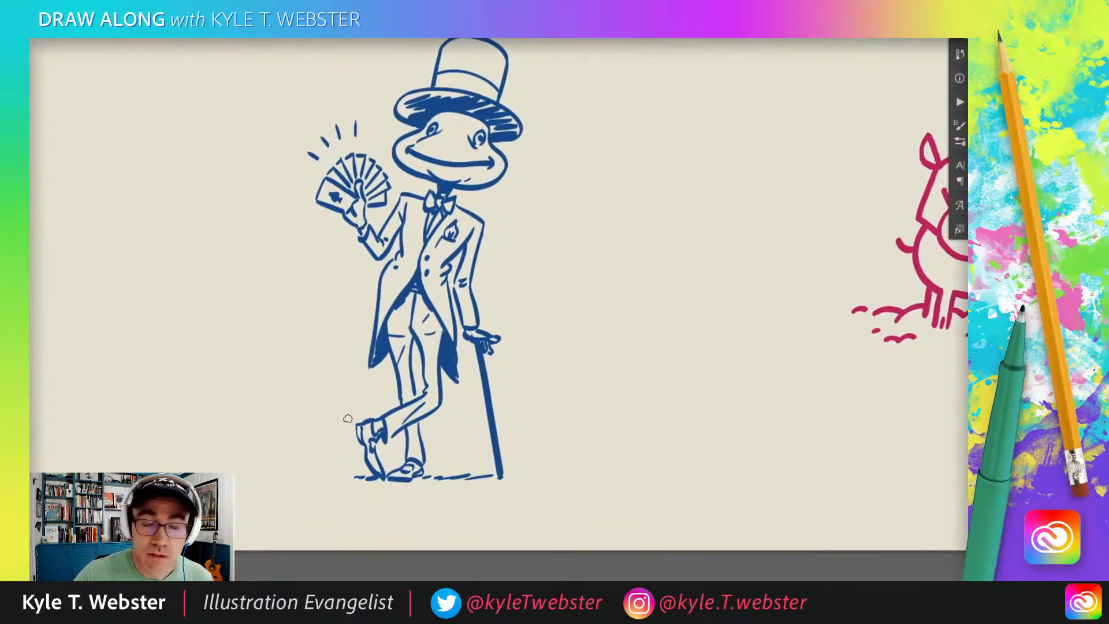